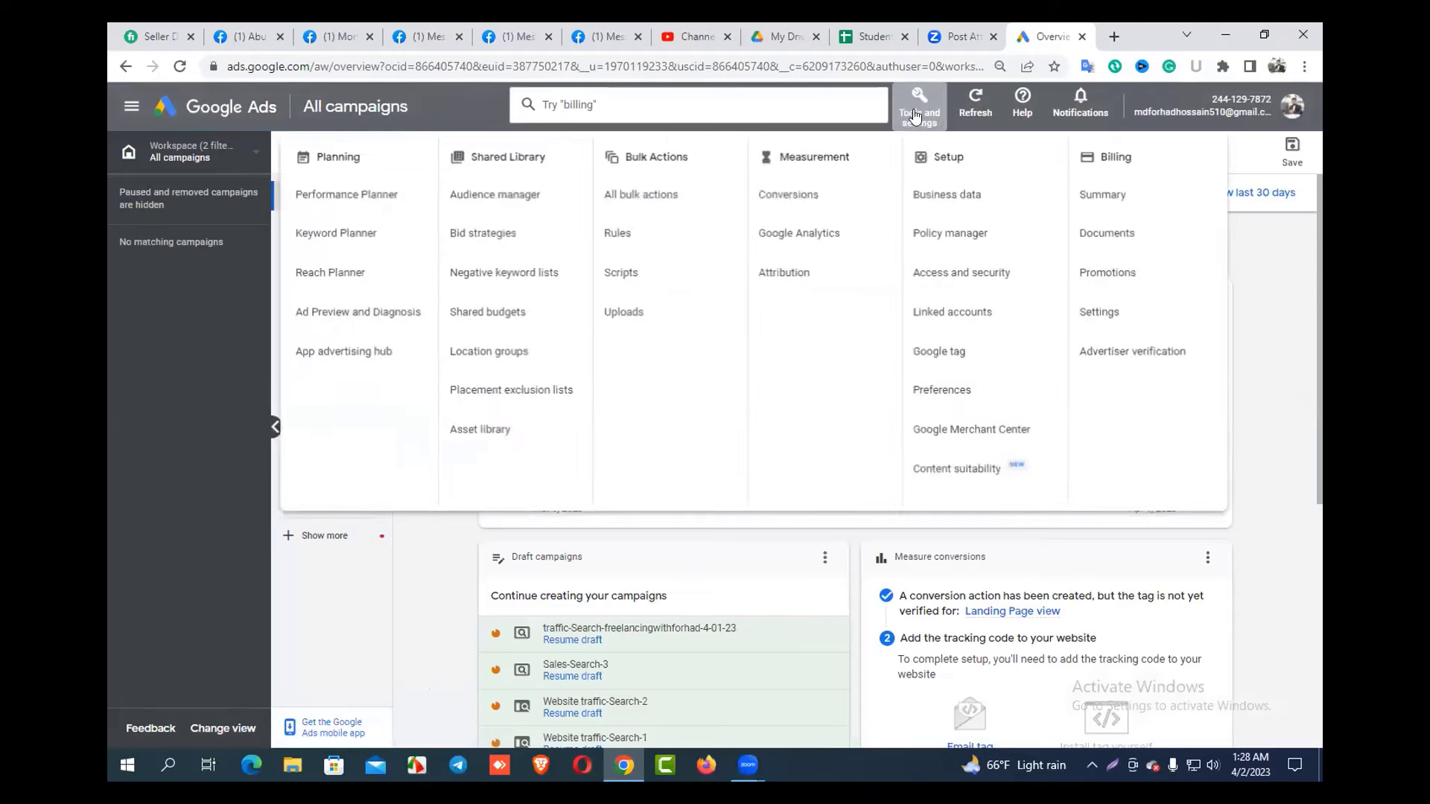
- Open the billing settings to view the payments account and payments profile details
click(1117, 328)
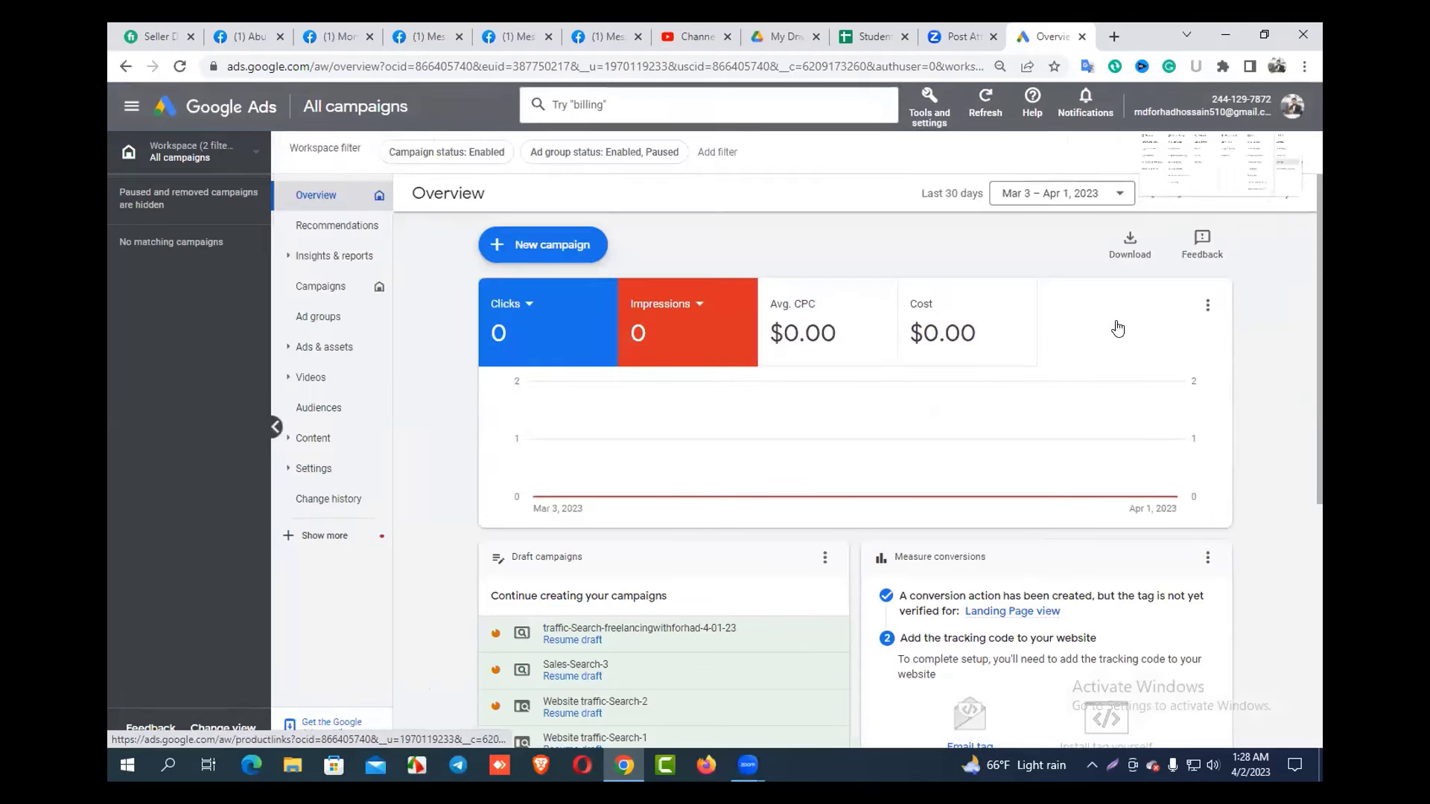
click(930, 118)
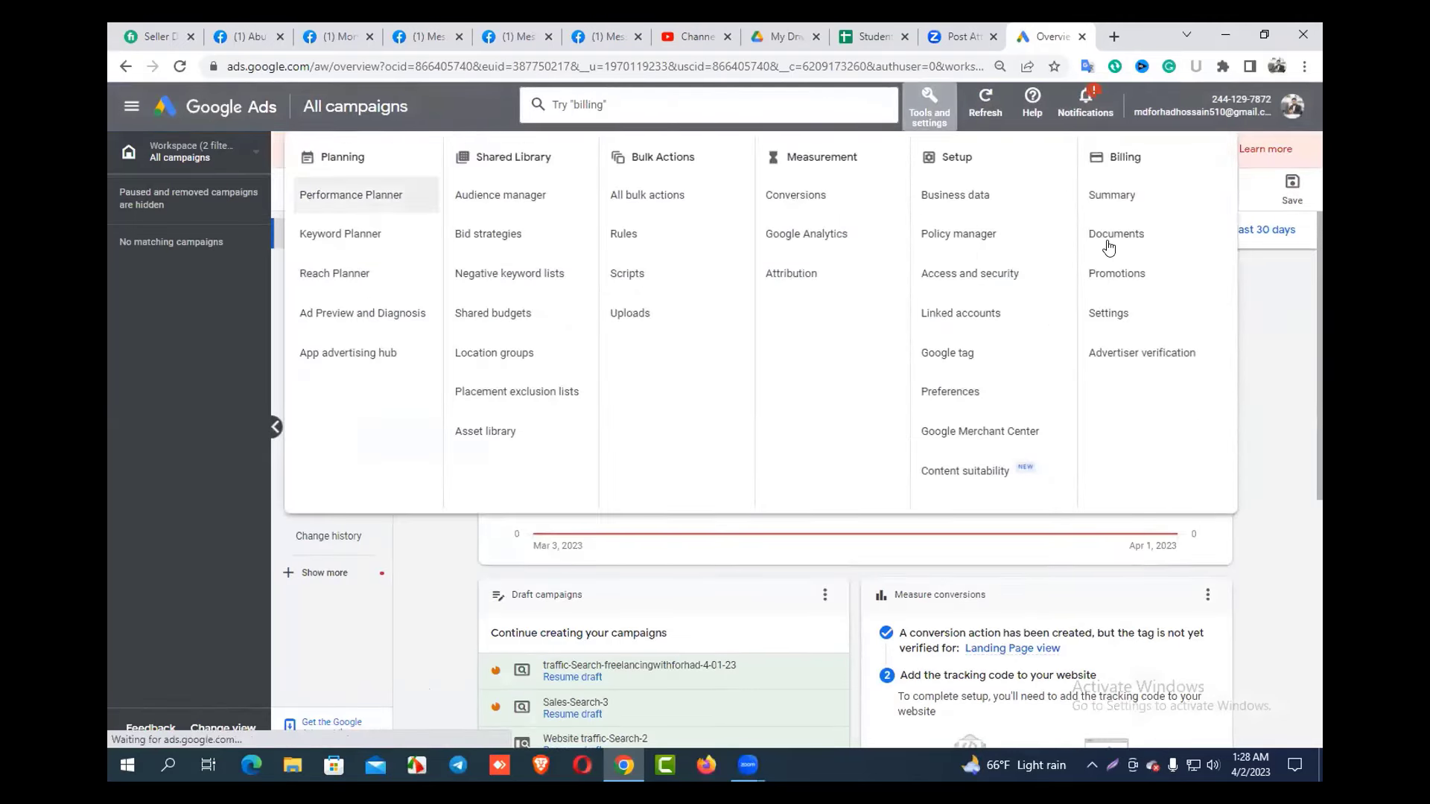
click(1117, 313)
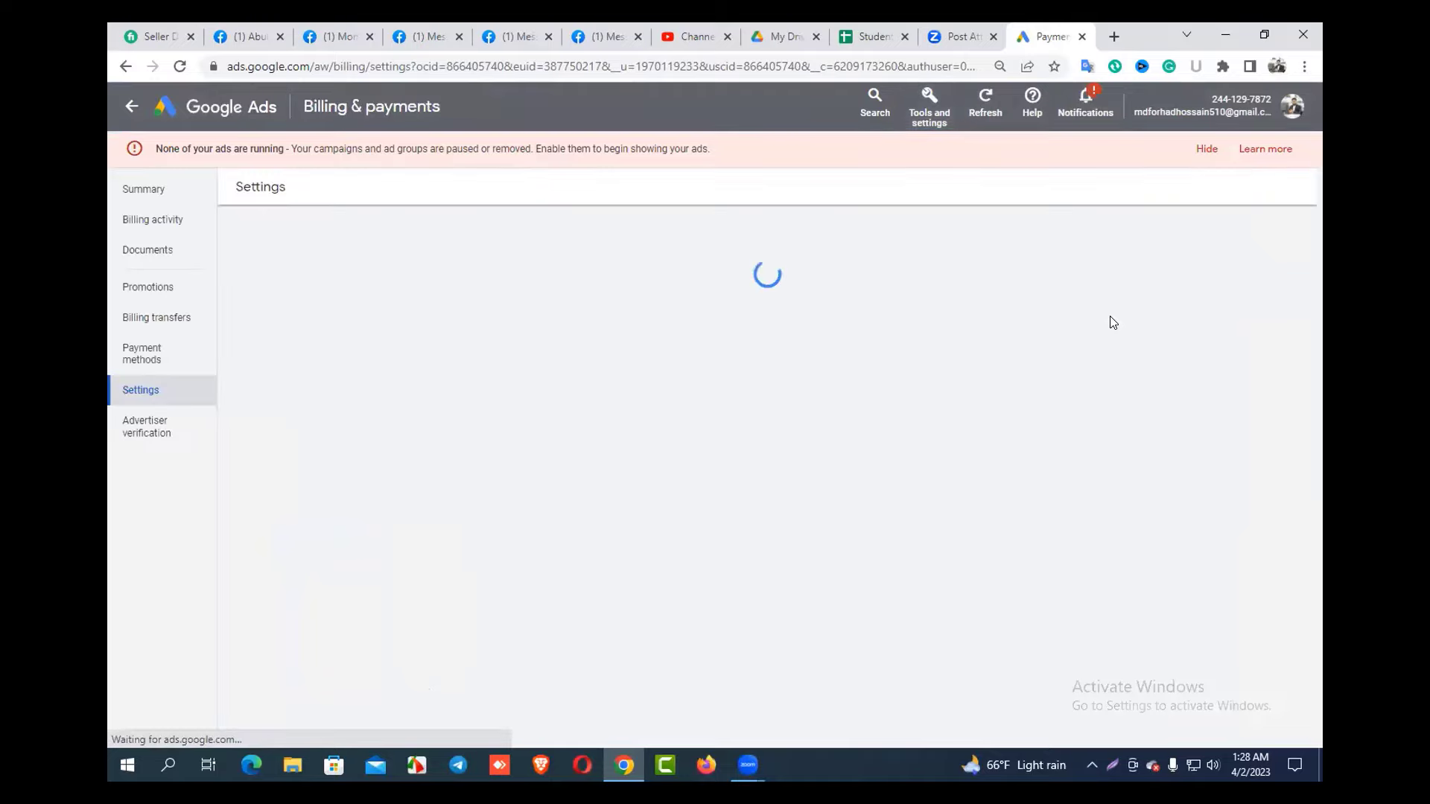
click(924, 118)
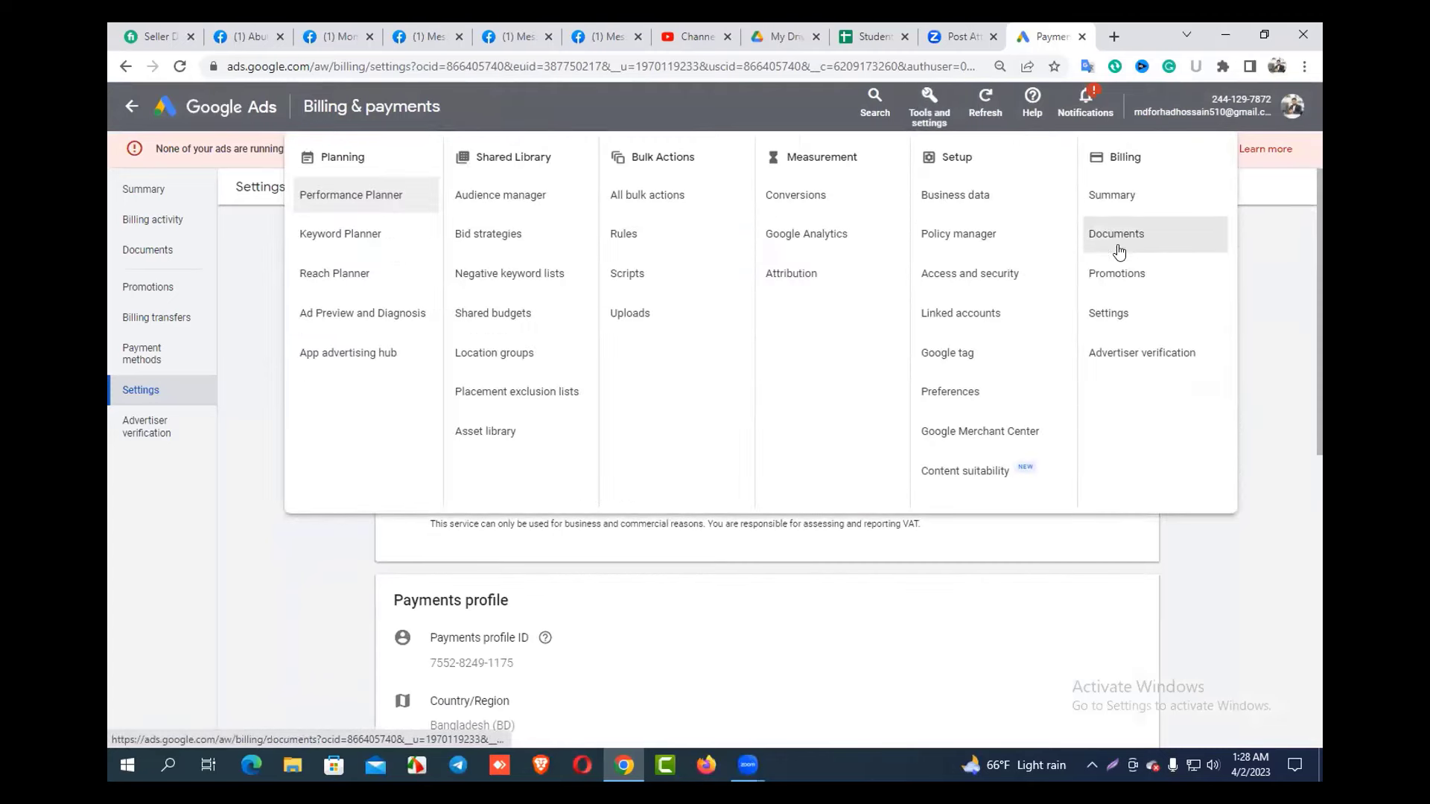
click(1118, 315)
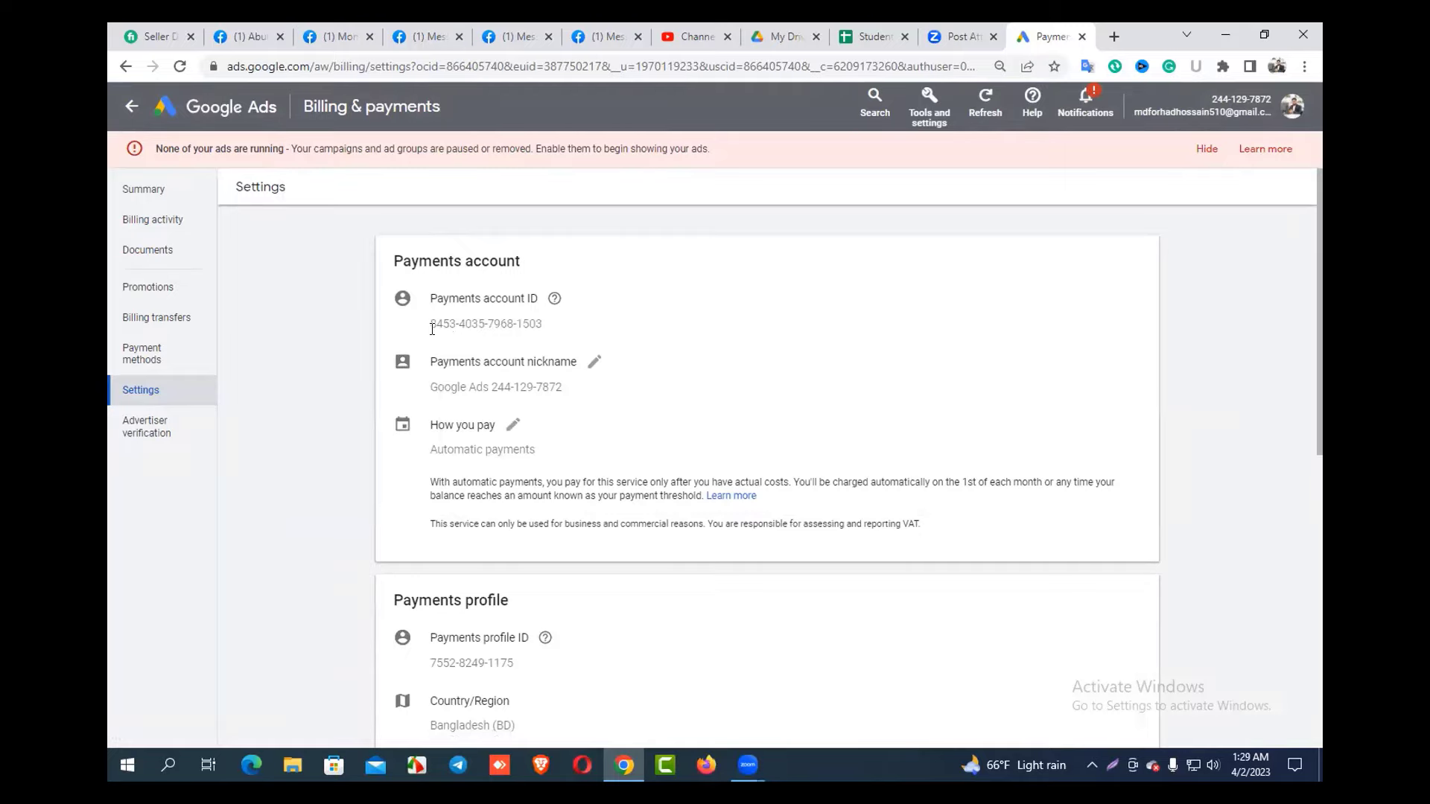
- View the account's payment methods, open the form for adding a credit or debit card, and close it without saving
click(155, 360)
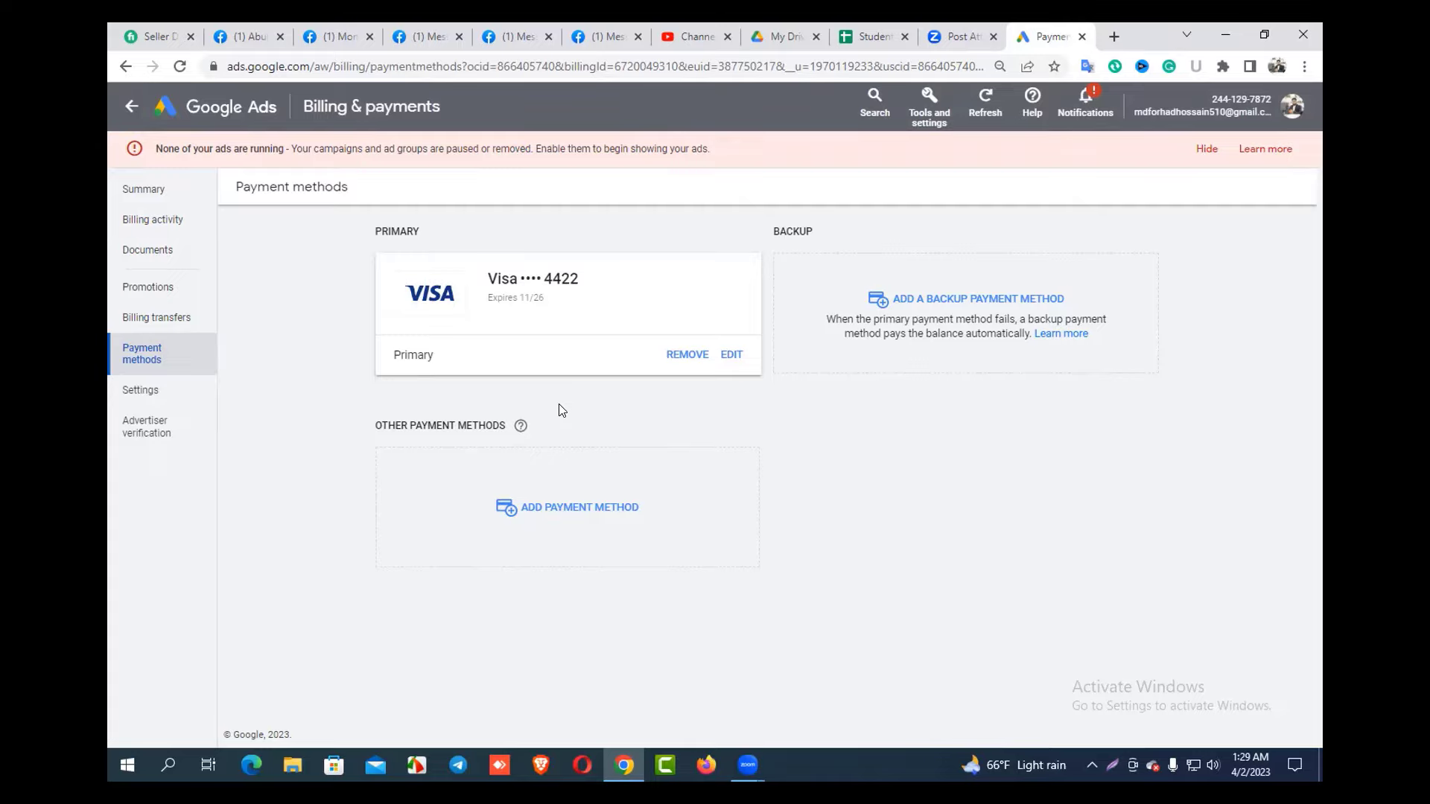
click(576, 517)
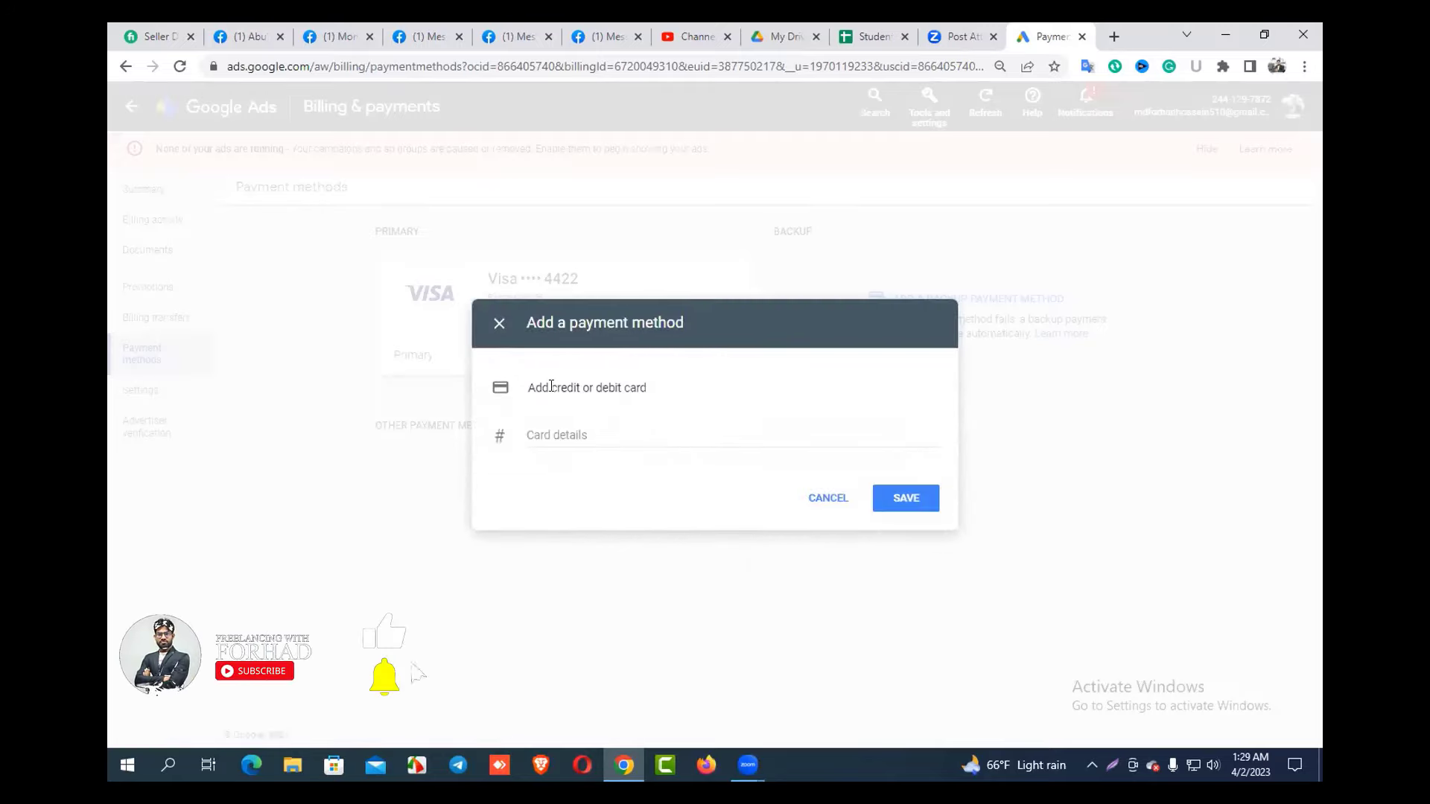
click(575, 434)
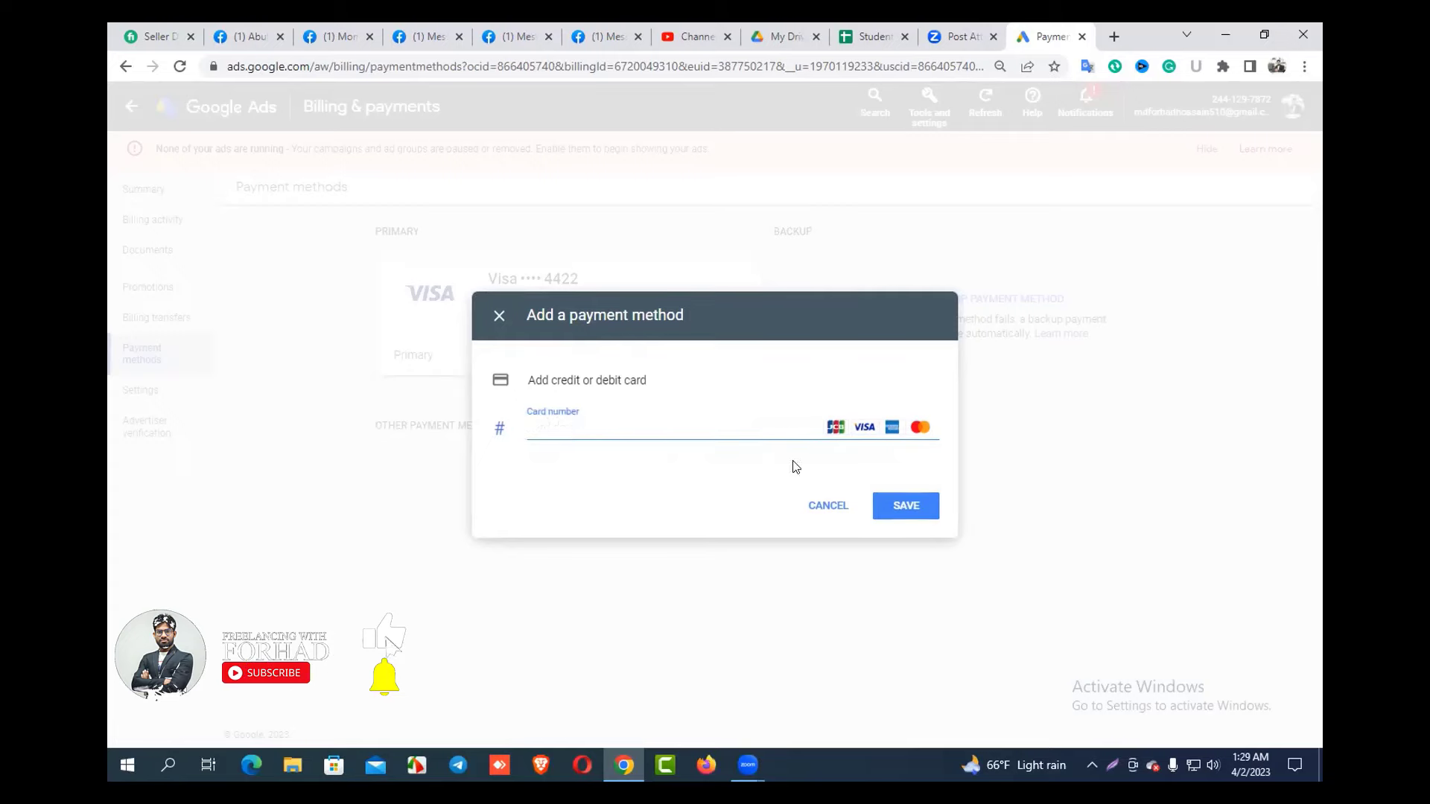
click(497, 316)
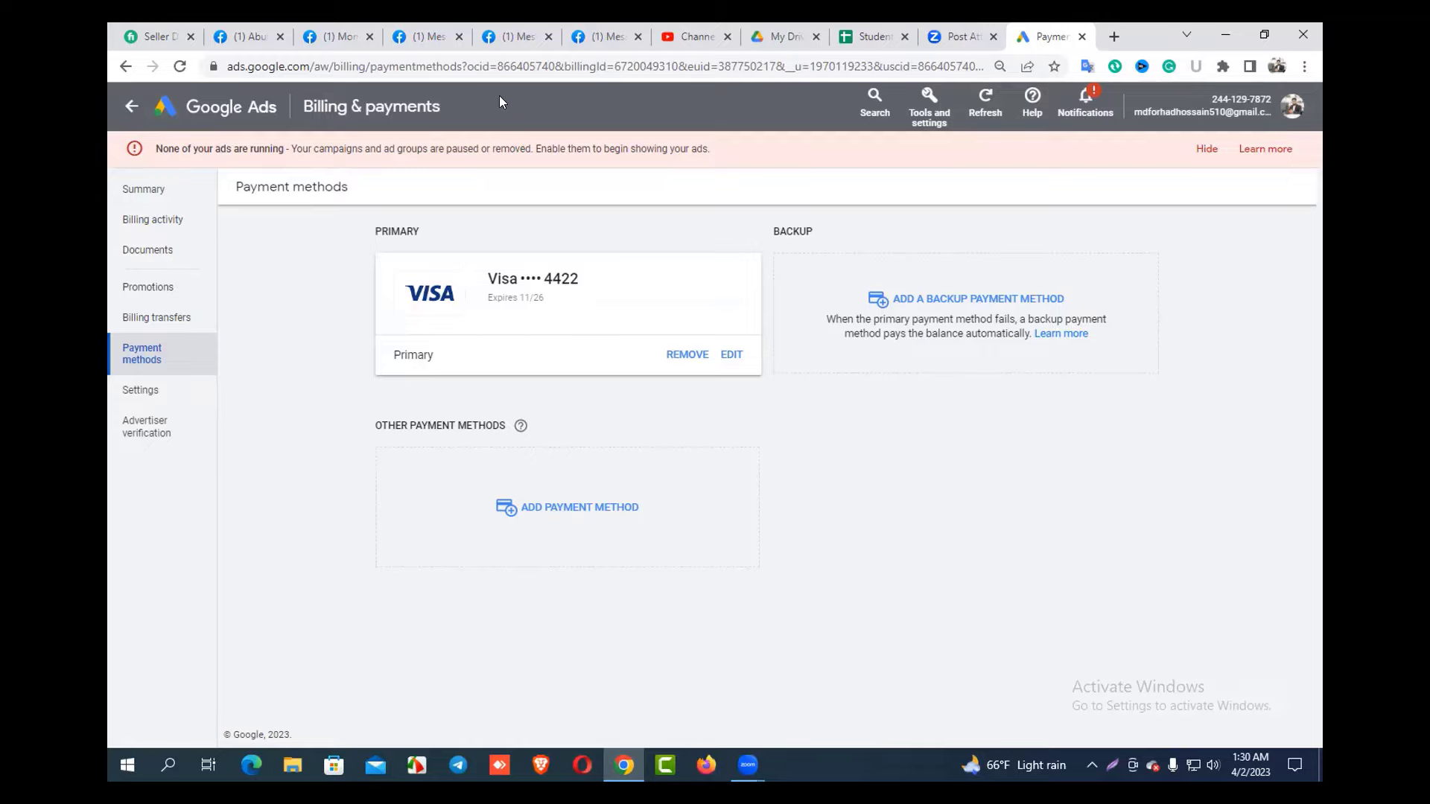
click(410, 69)
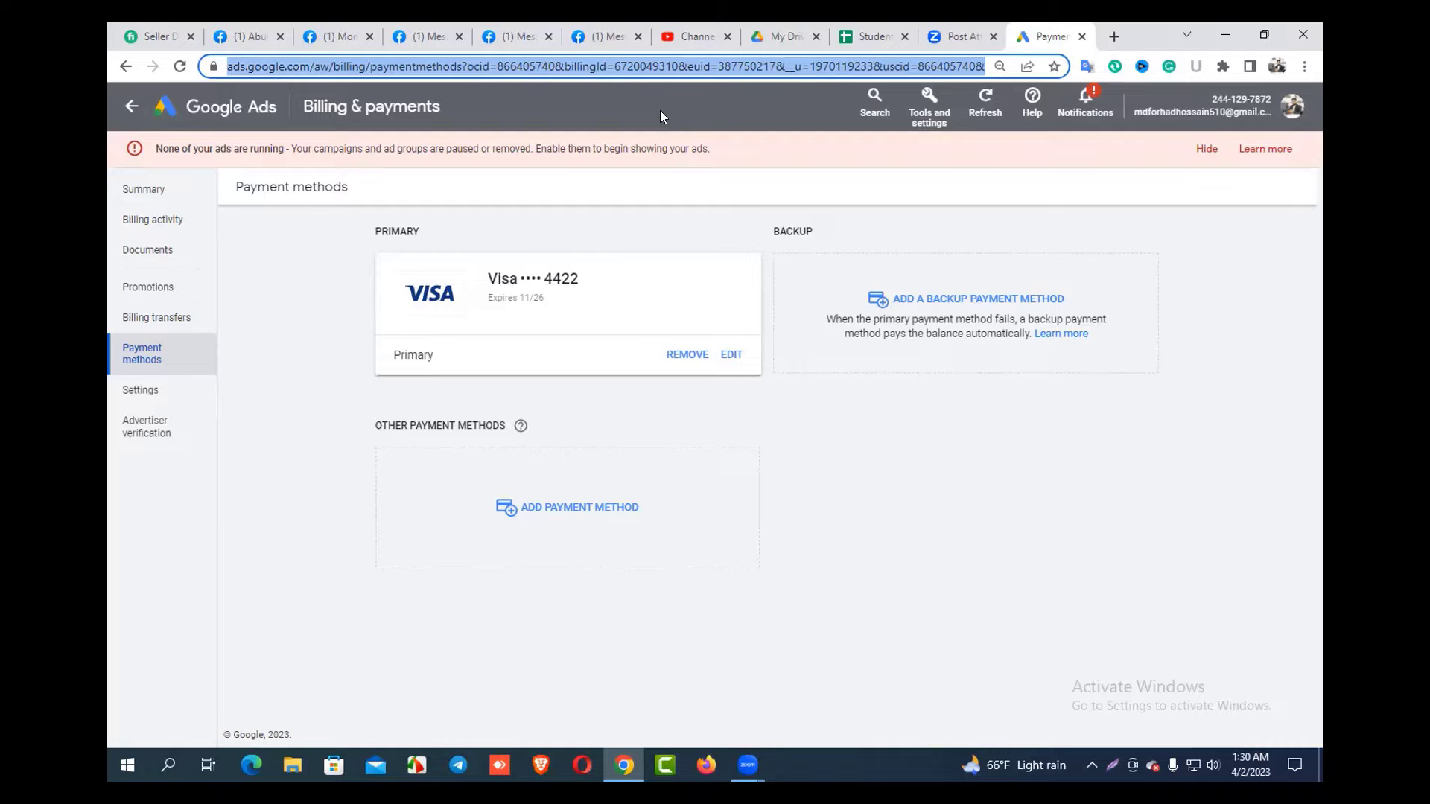
click(522, 657)
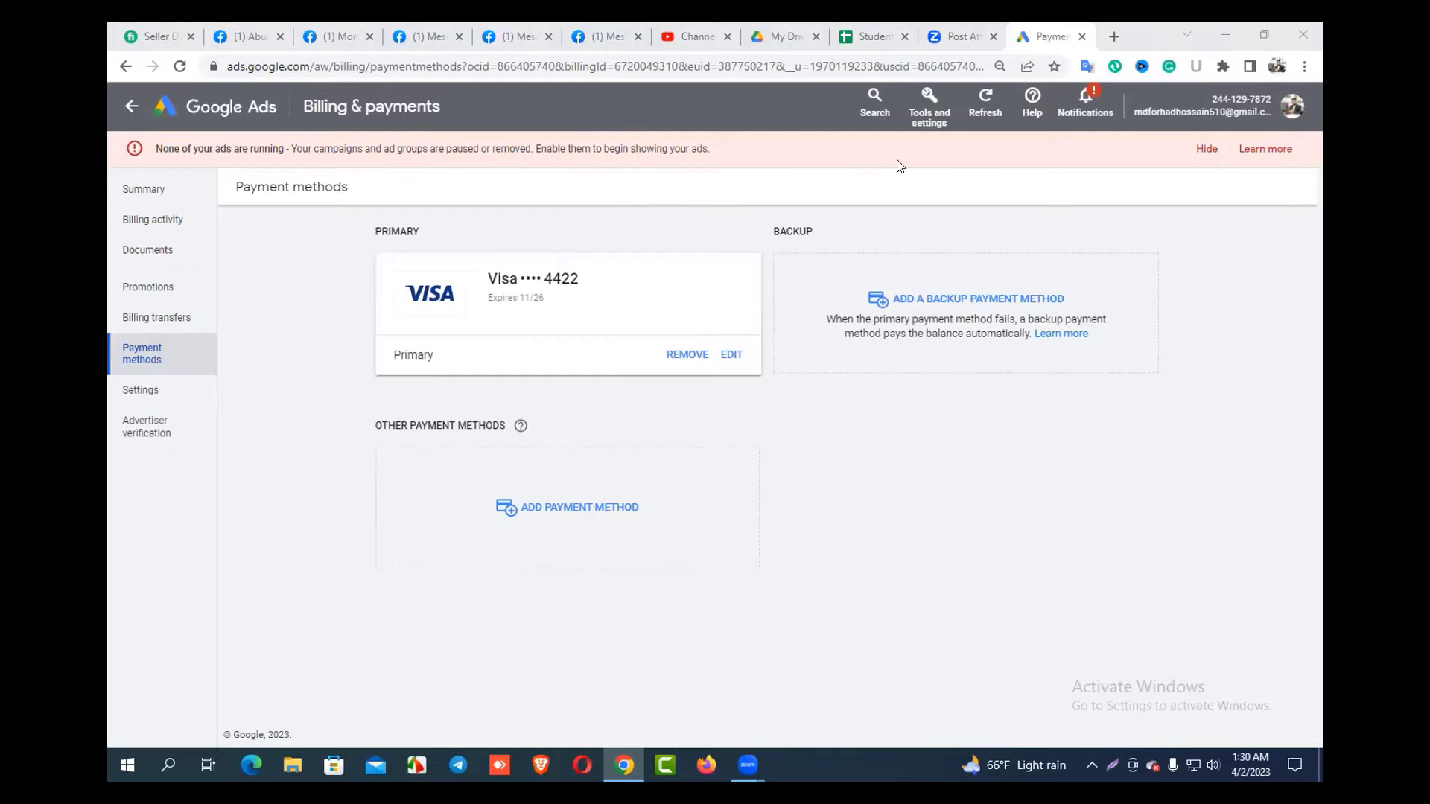
- Open the account's access and security settings to review which users have access
click(922, 121)
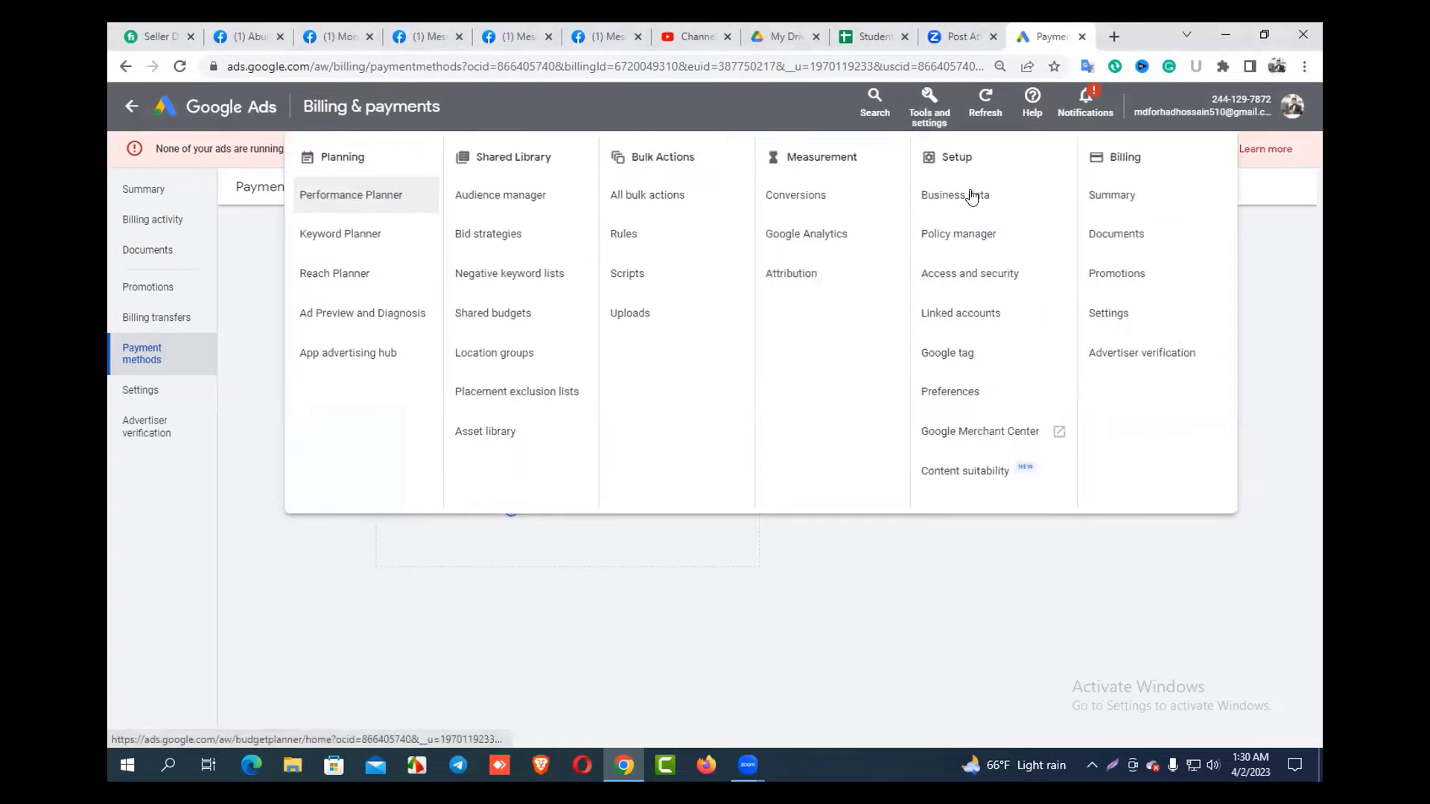
click(955, 279)
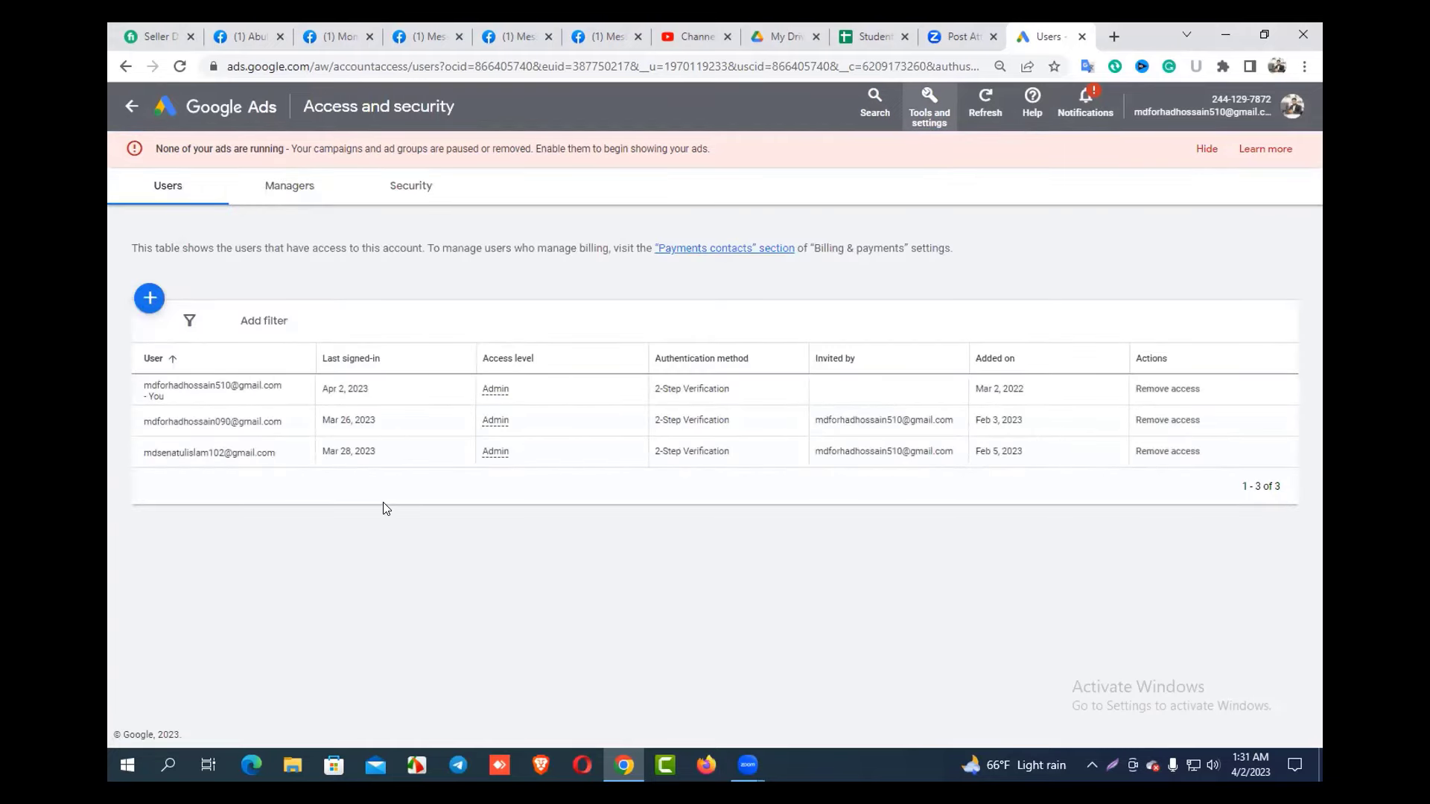
click(150, 298)
- Start a new Video campaign with the Brand awareness and reach objective, keeping the Video reach campaign subtype and Efficient reach
click(186, 108)
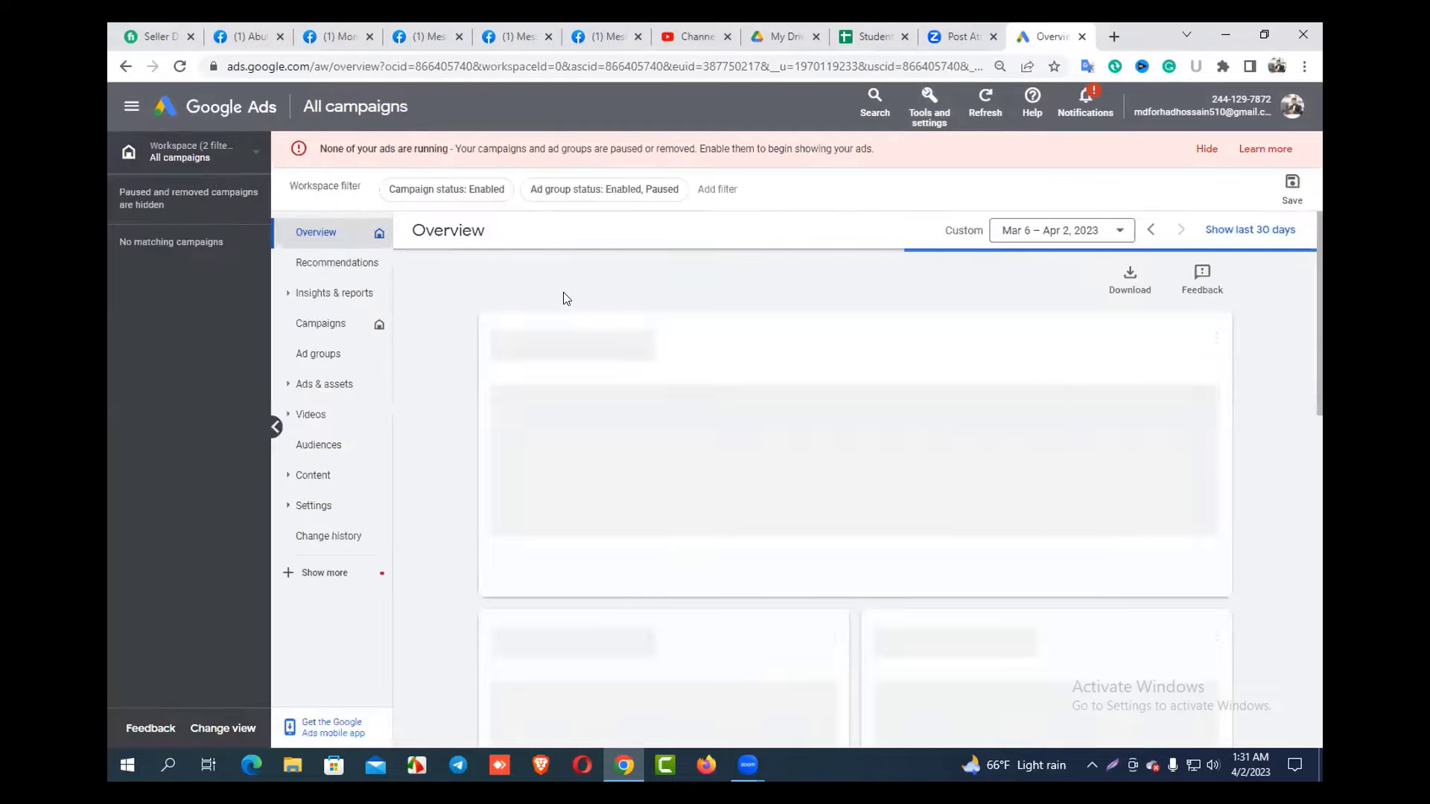
click(525, 291)
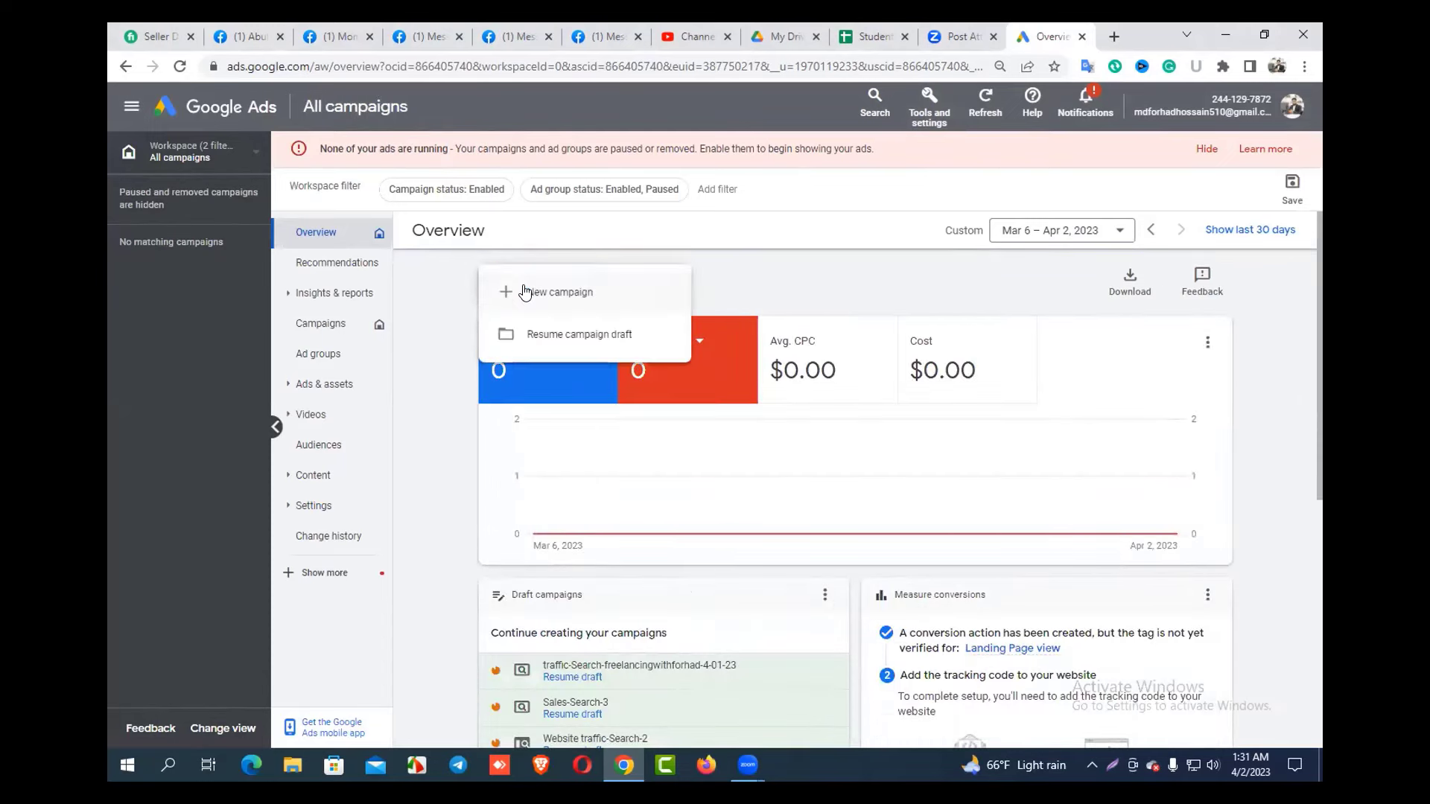
click(550, 290)
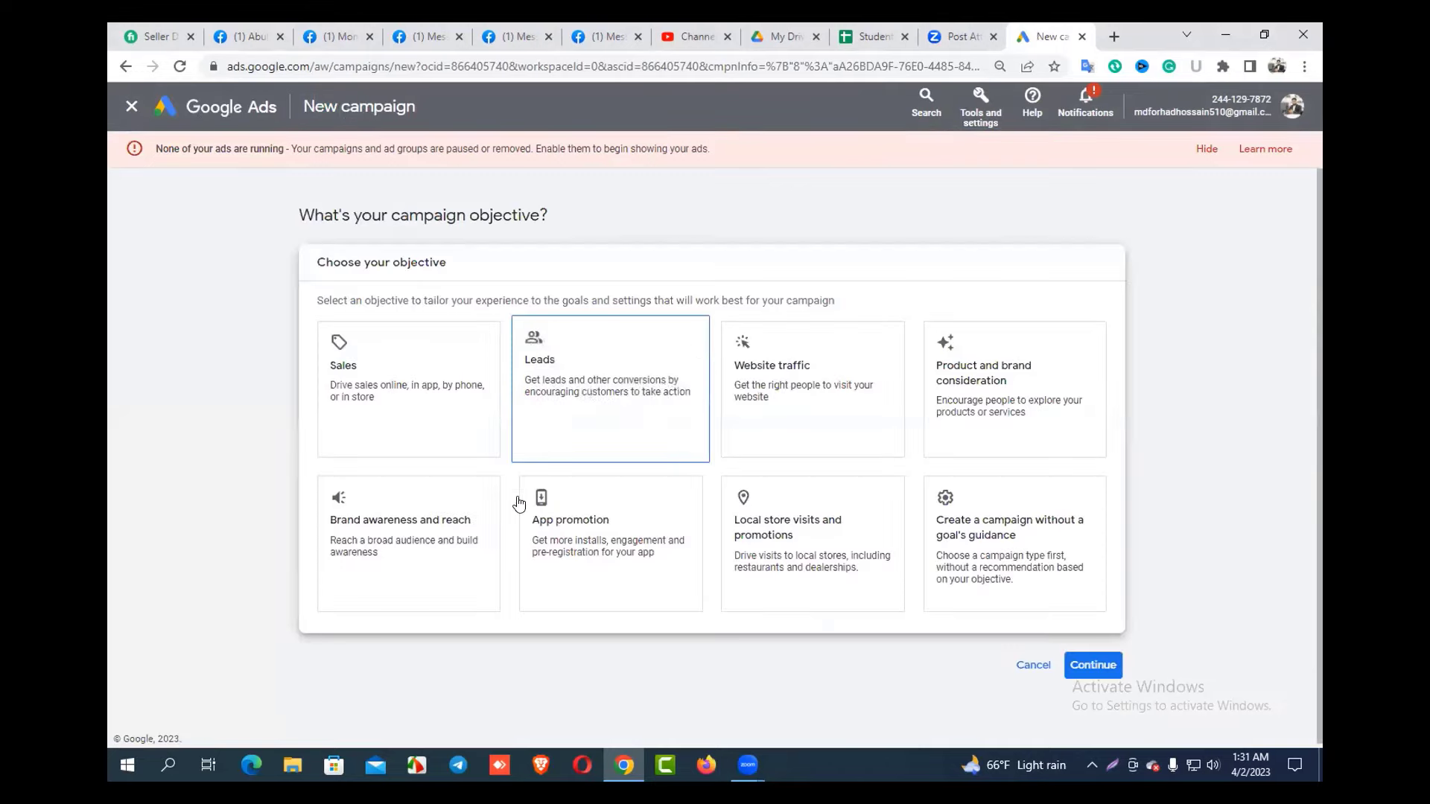
click(430, 534)
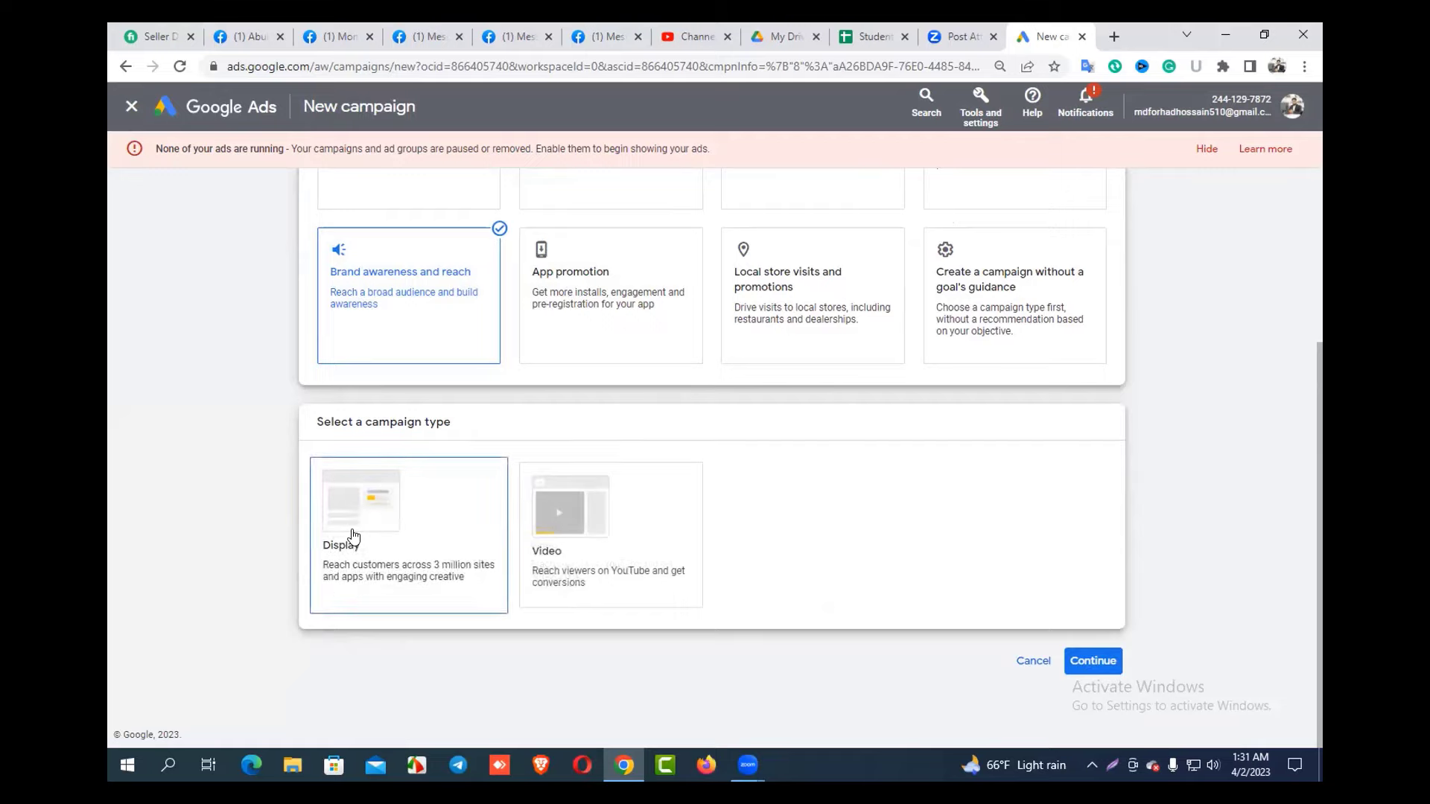
click(582, 534)
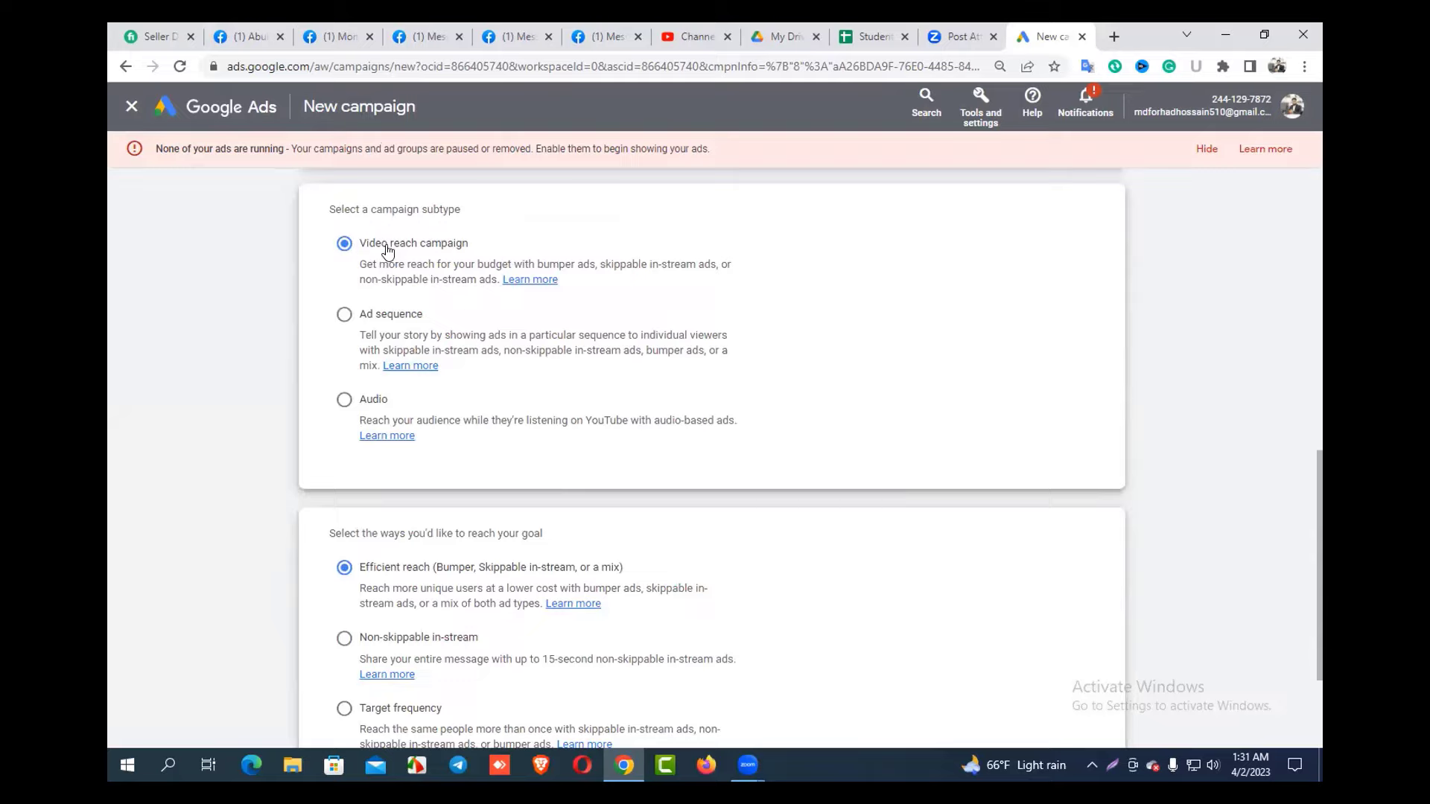
scroll(494, 380, down, 3)
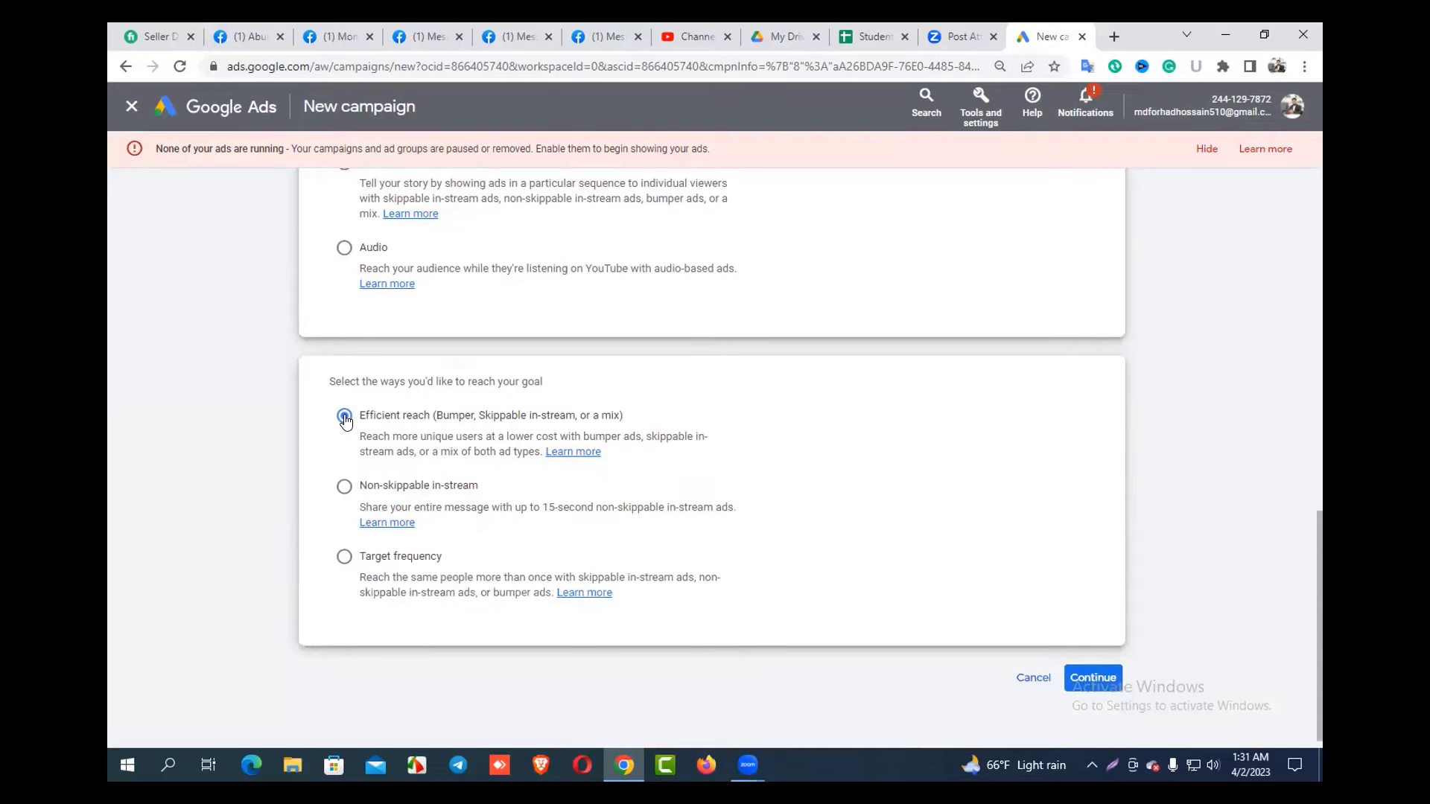
click(1094, 660)
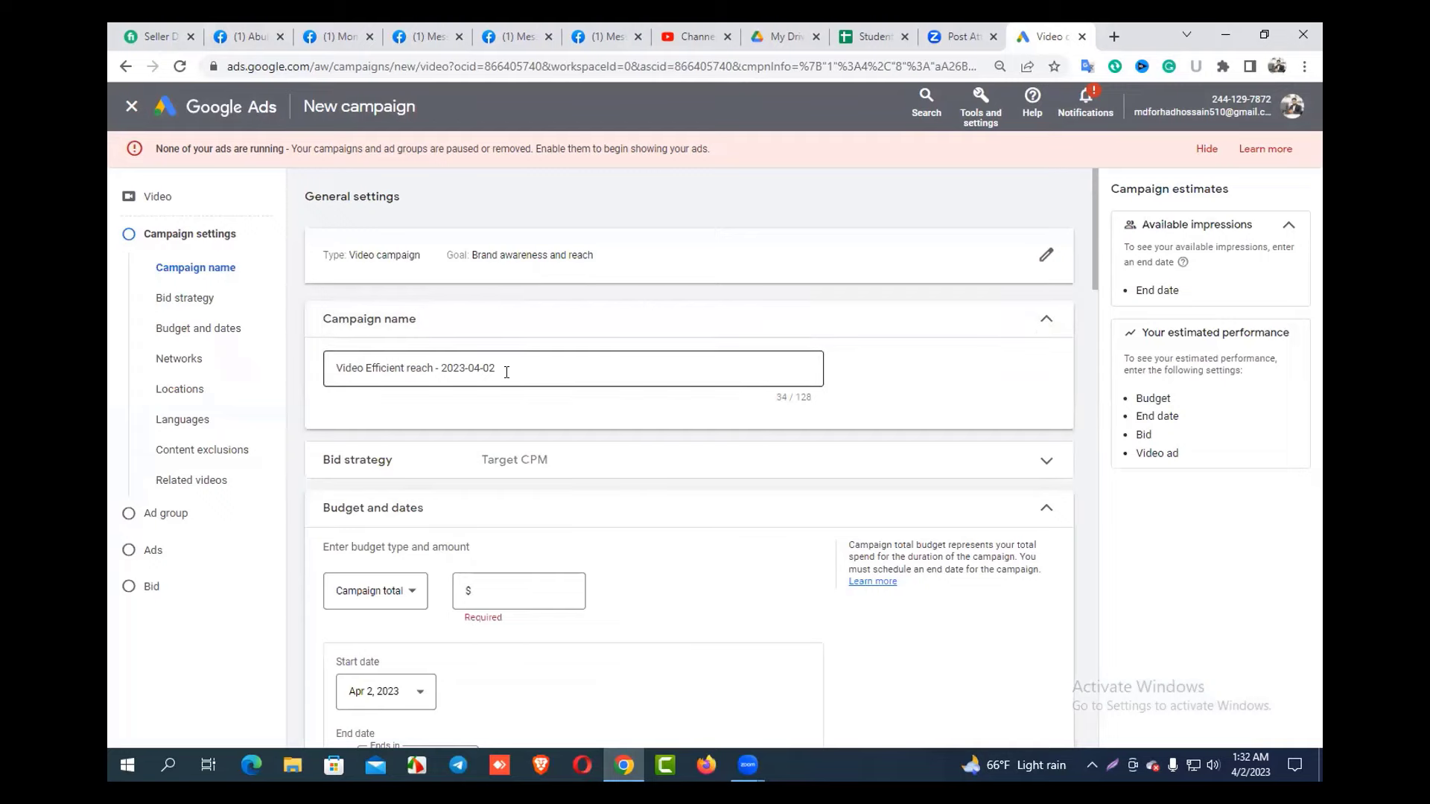
- Exclude video partners on the Display Network from the campaign's networks
scroll(506, 373, down, 3)
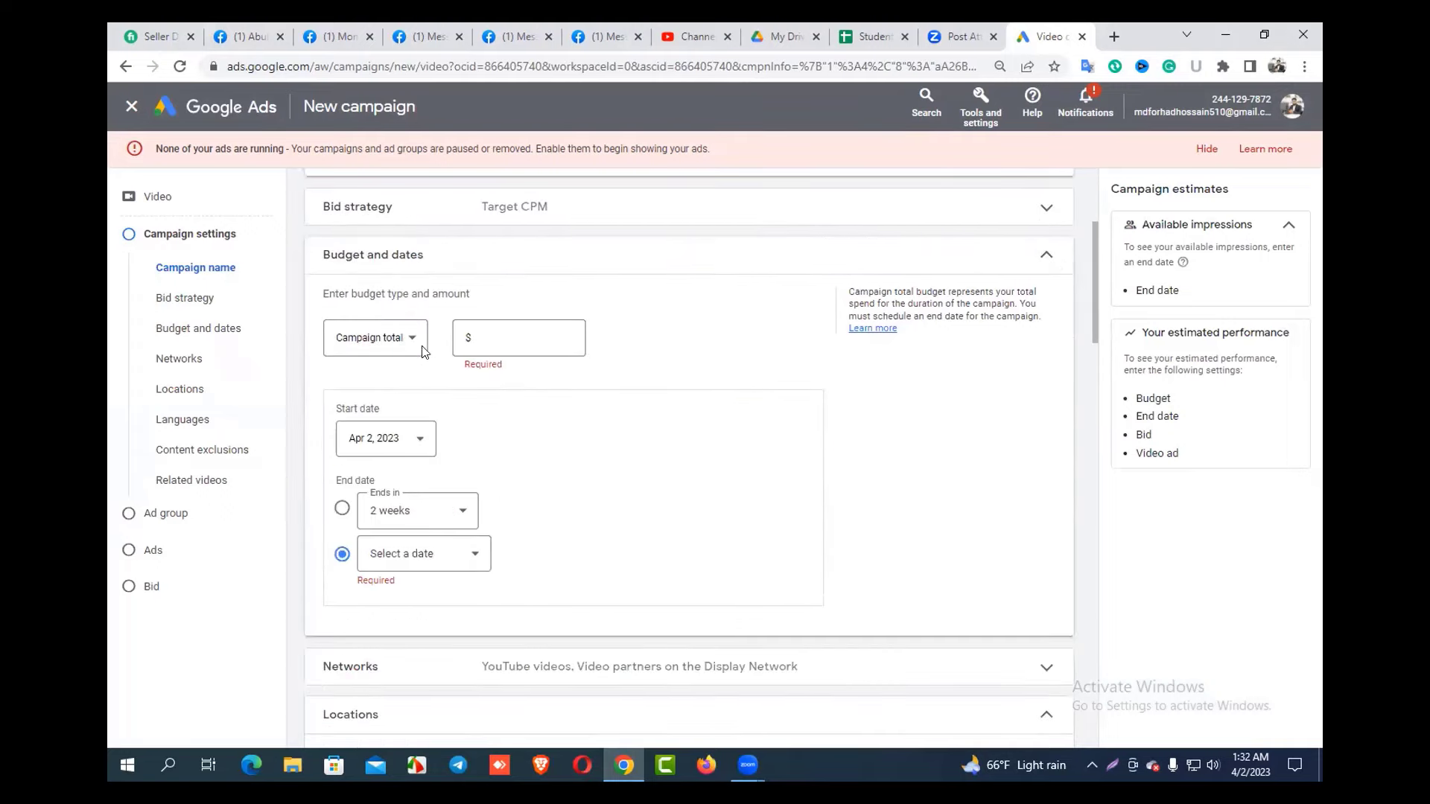
scroll(484, 369, down, 2)
scroll(461, 388, down, 3)
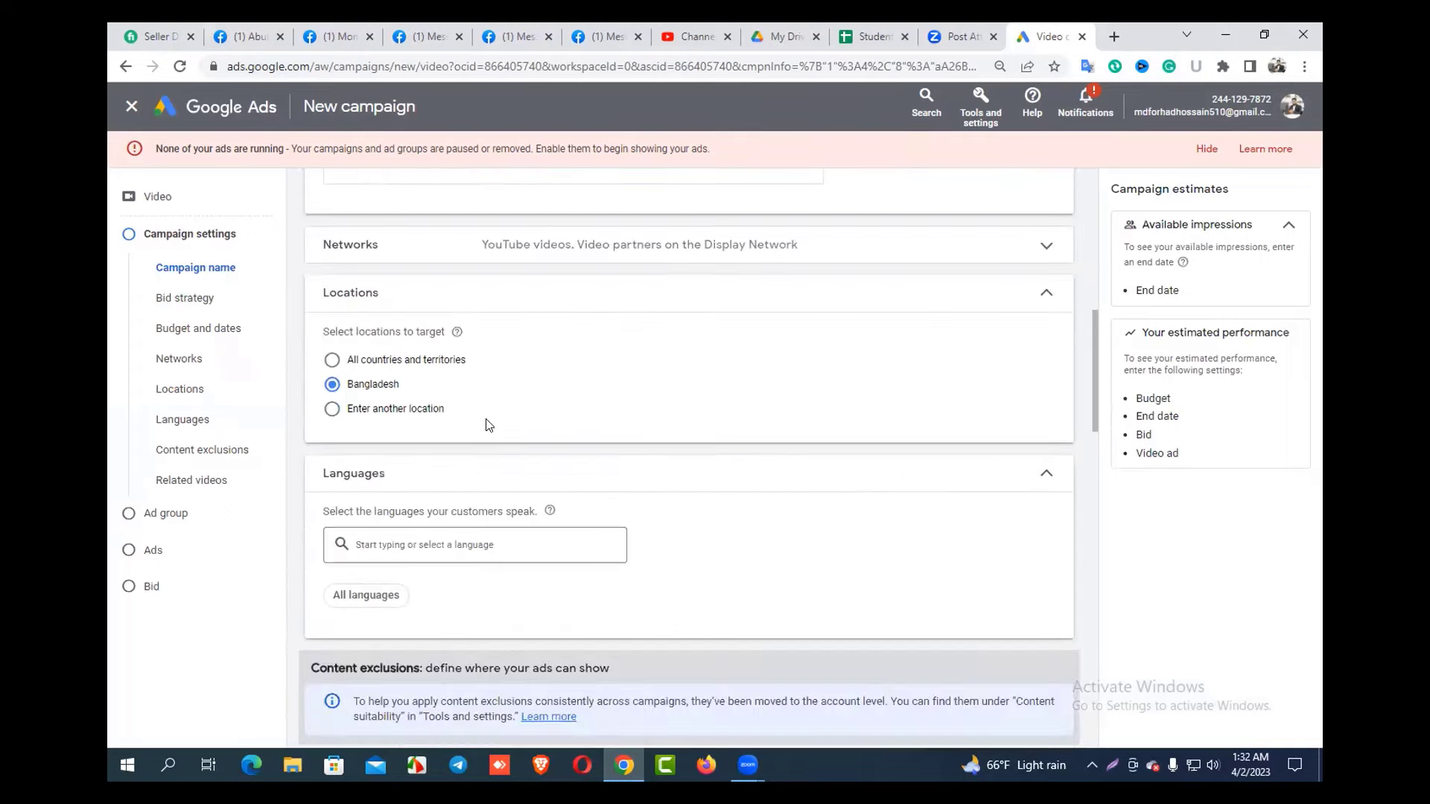
click(530, 246)
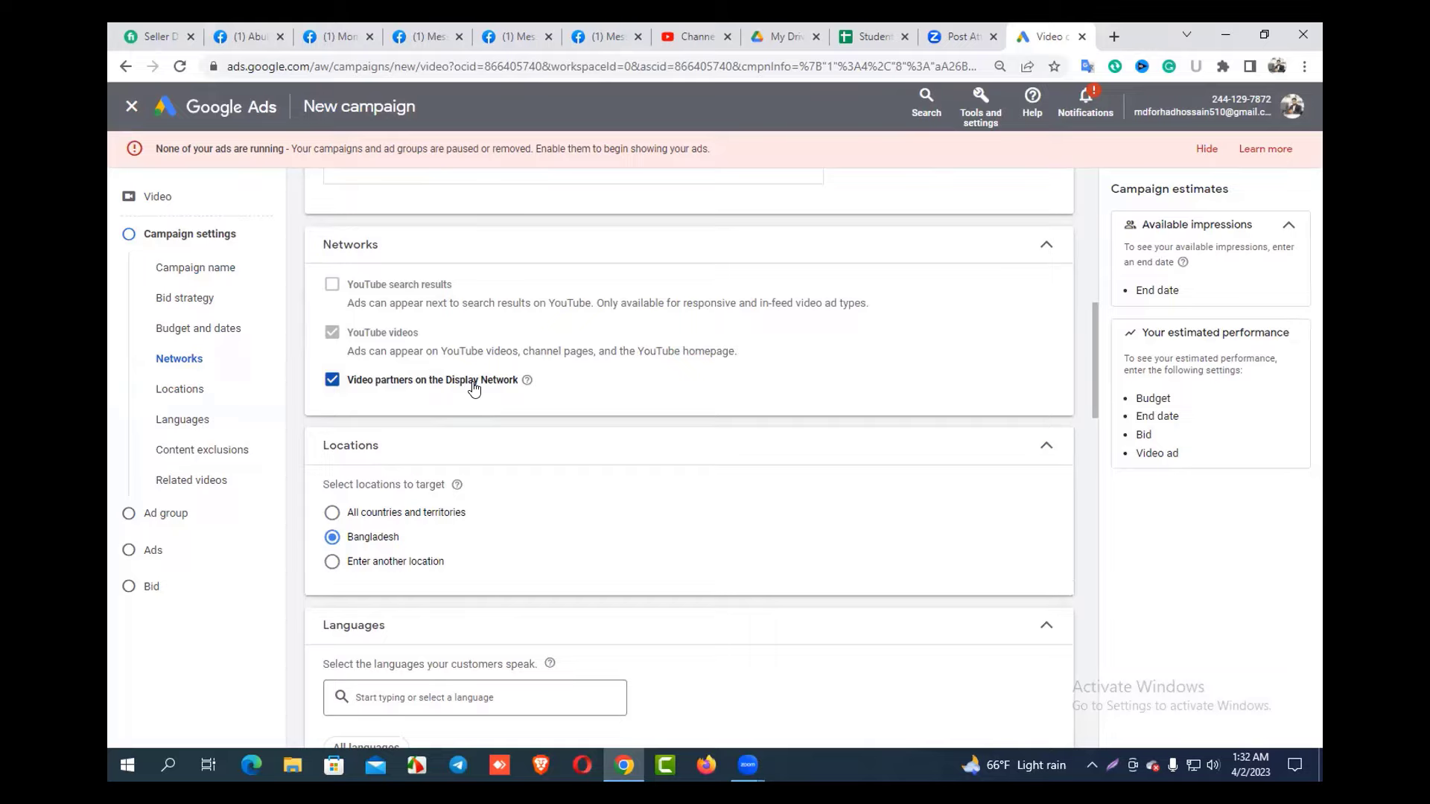
click(332, 381)
scroll(489, 447, down, 3)
scroll(384, 285, up, 3)
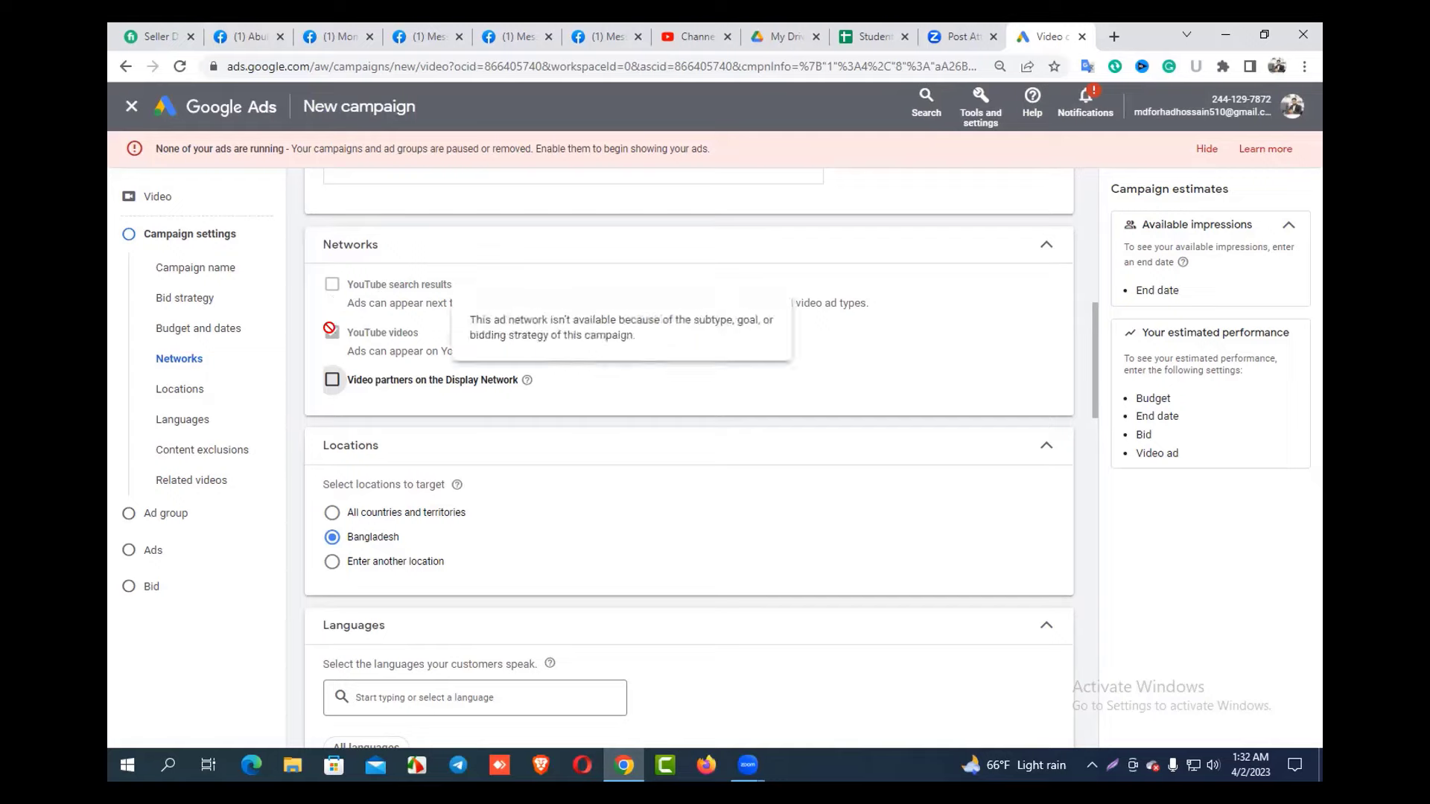
mouse_move(330, 283)
- Review the location options and the list of customer languages without selecting any language
scroll(447, 391, down, 1)
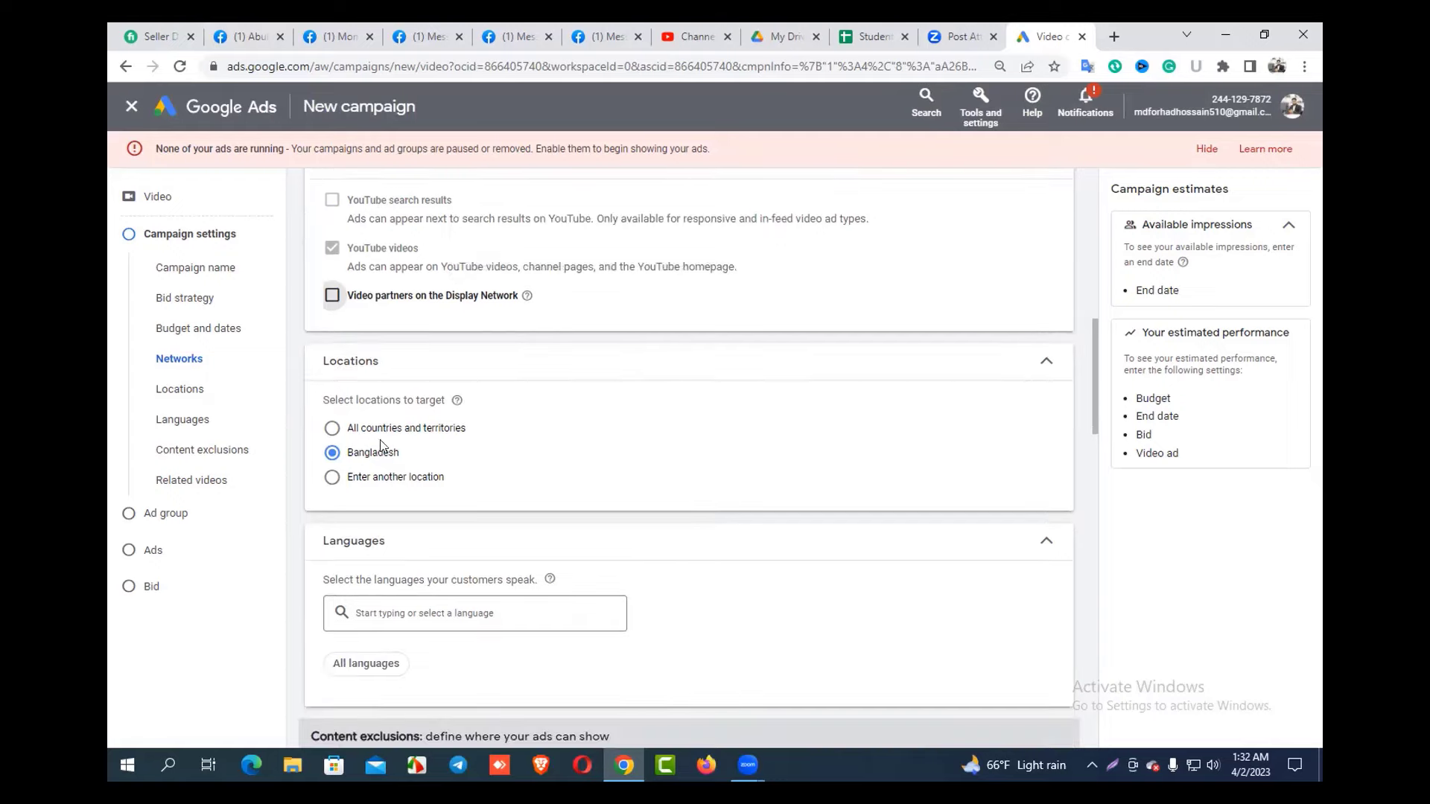
scroll(382, 446, down, 3)
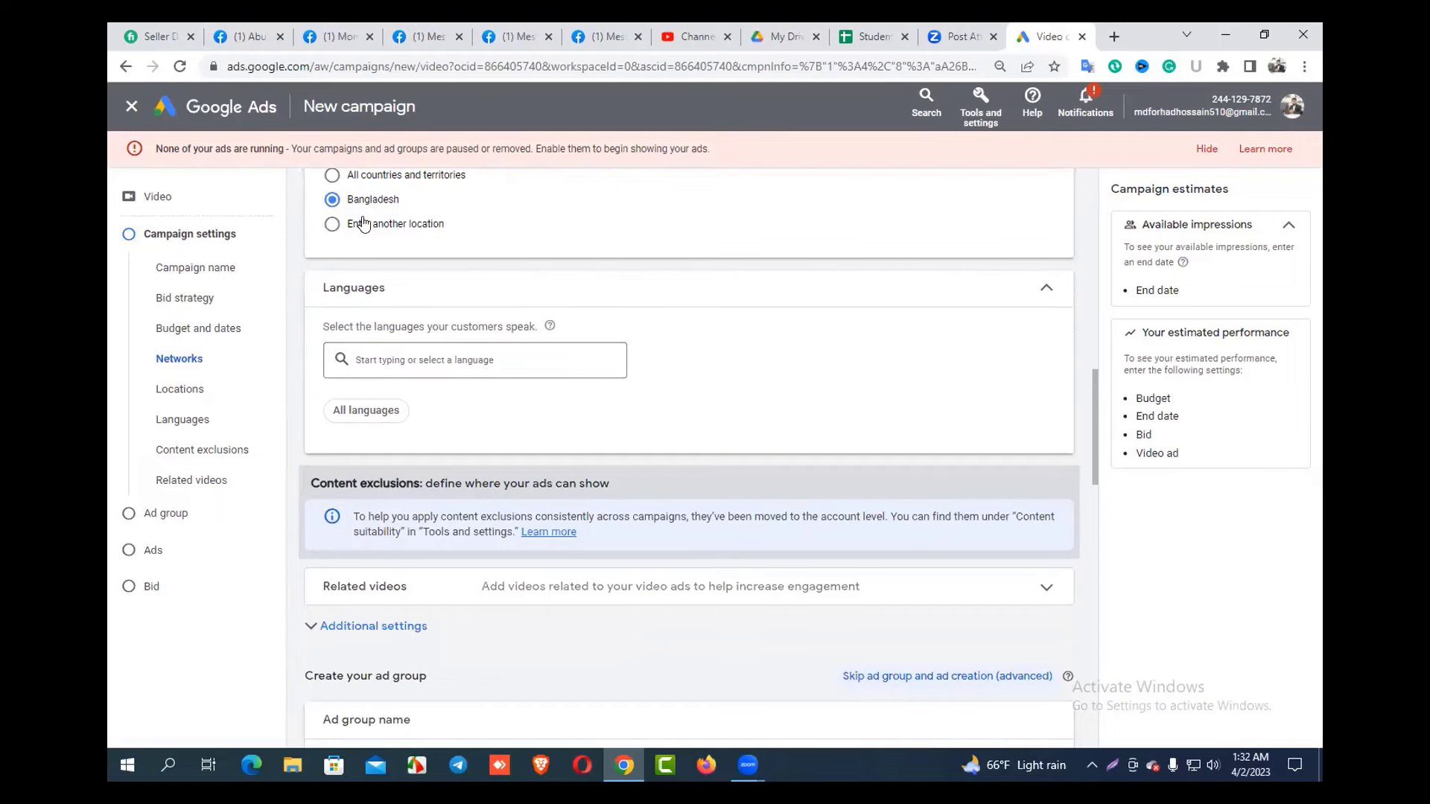
click(430, 359)
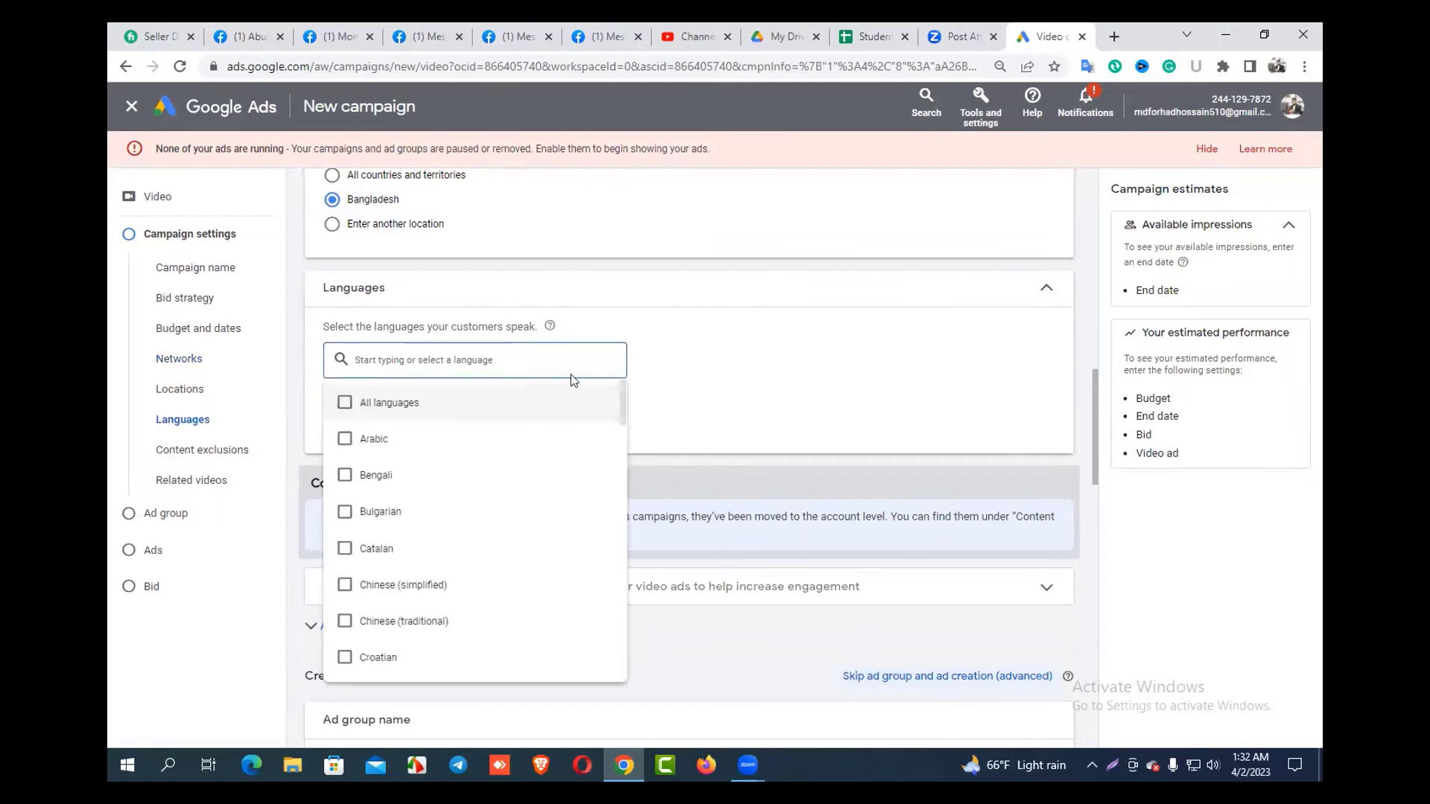
click(680, 389)
- Open the dialog for adding related videos to the campaign and cancel it without adding any
scroll(659, 396, down, 3)
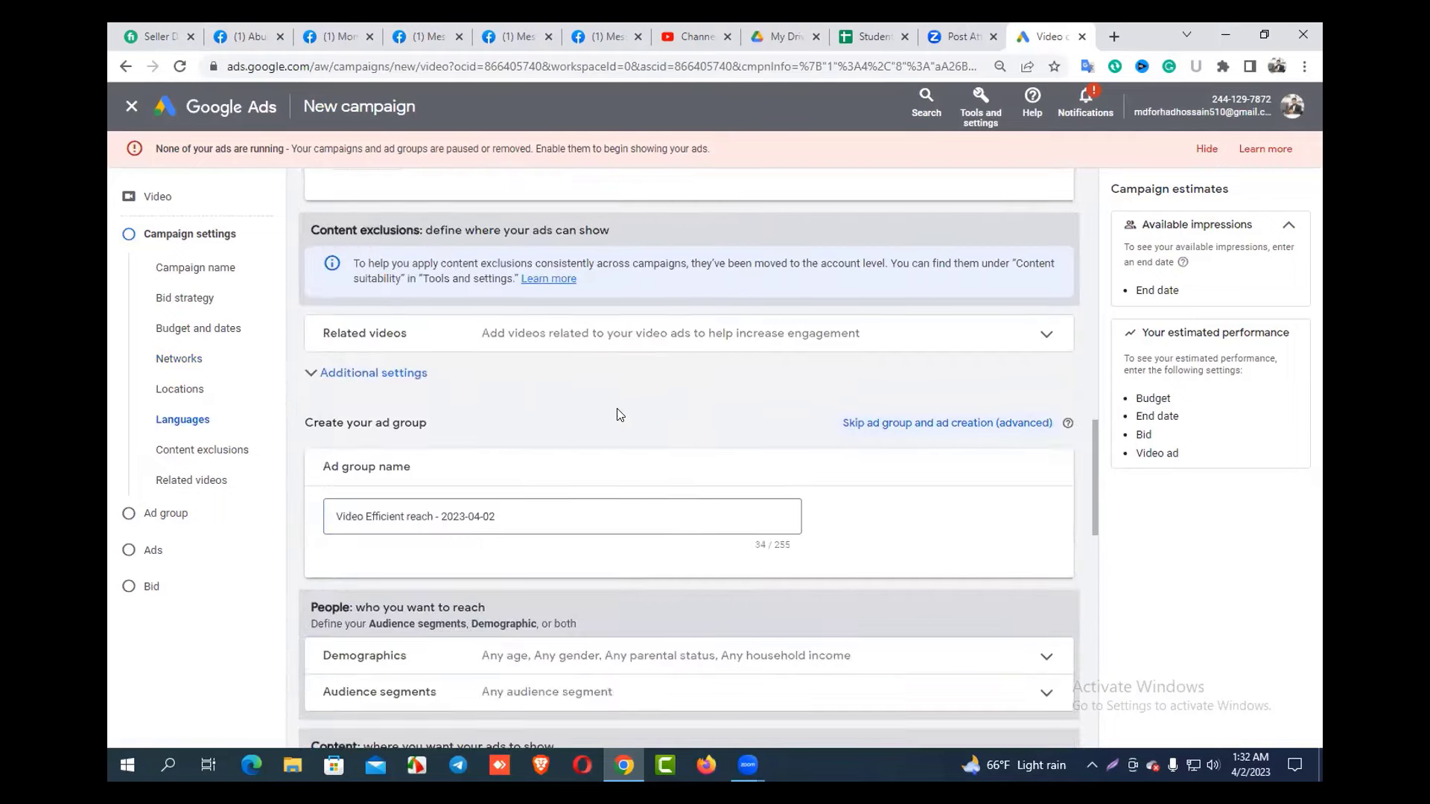
click(510, 339)
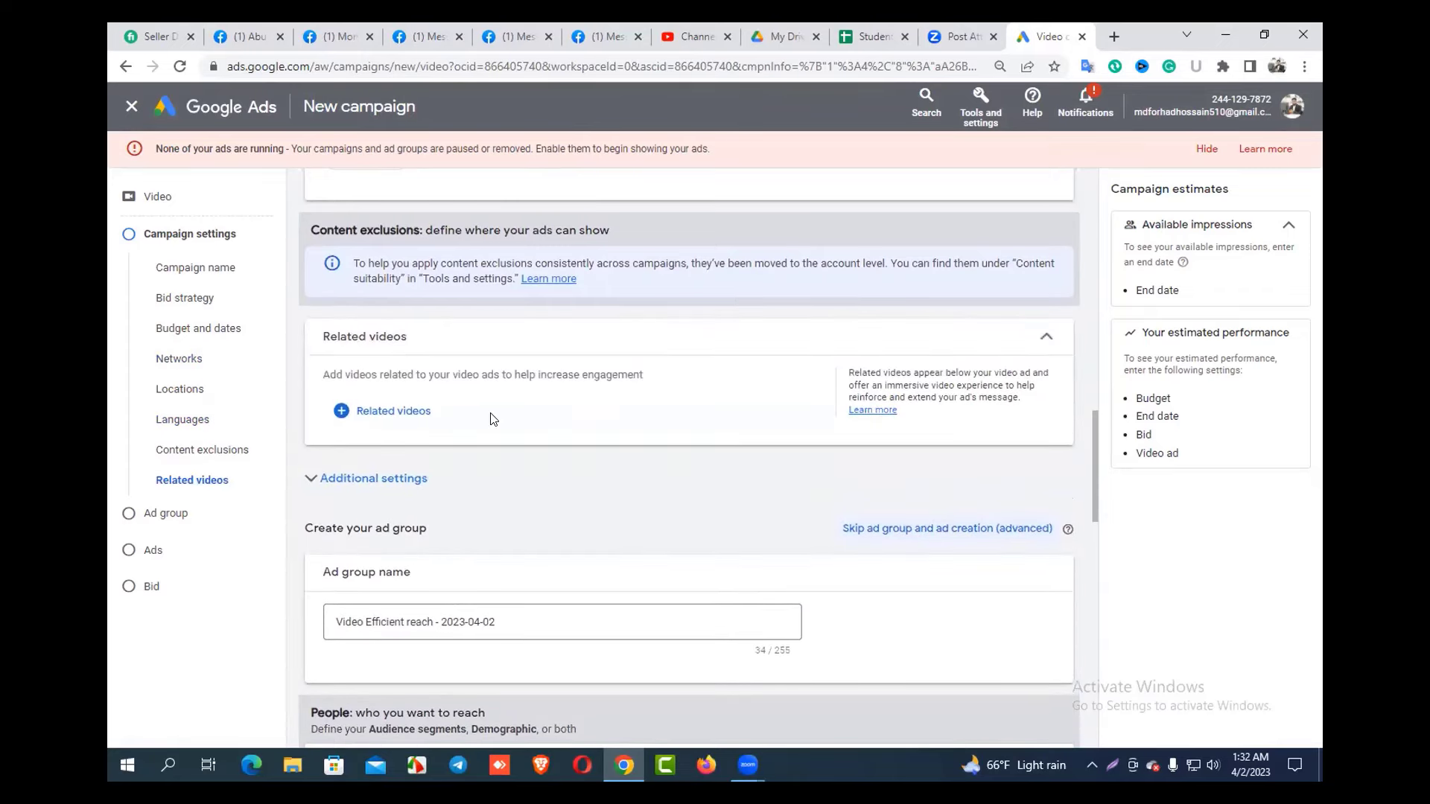
click(396, 415)
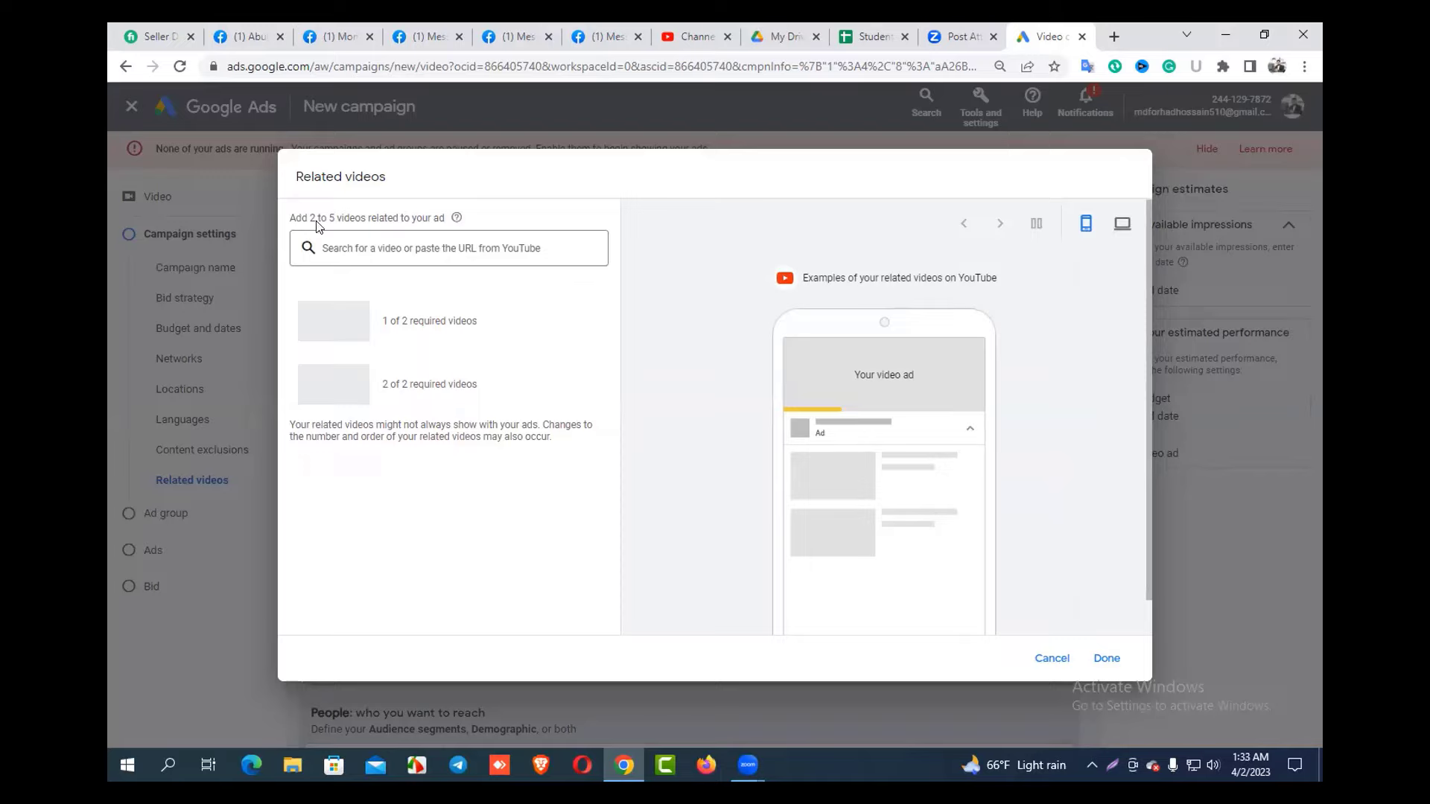
click(362, 247)
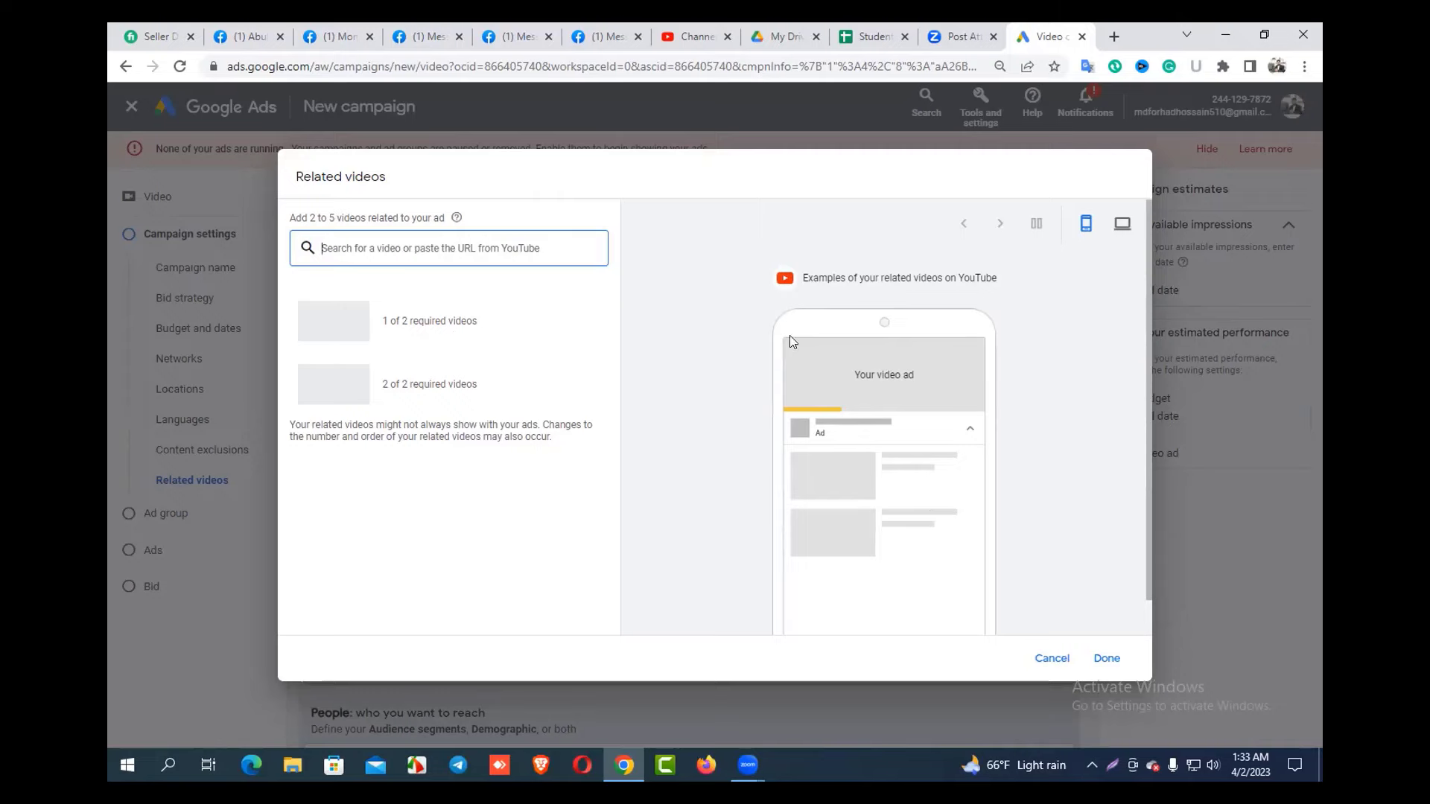
click(1057, 658)
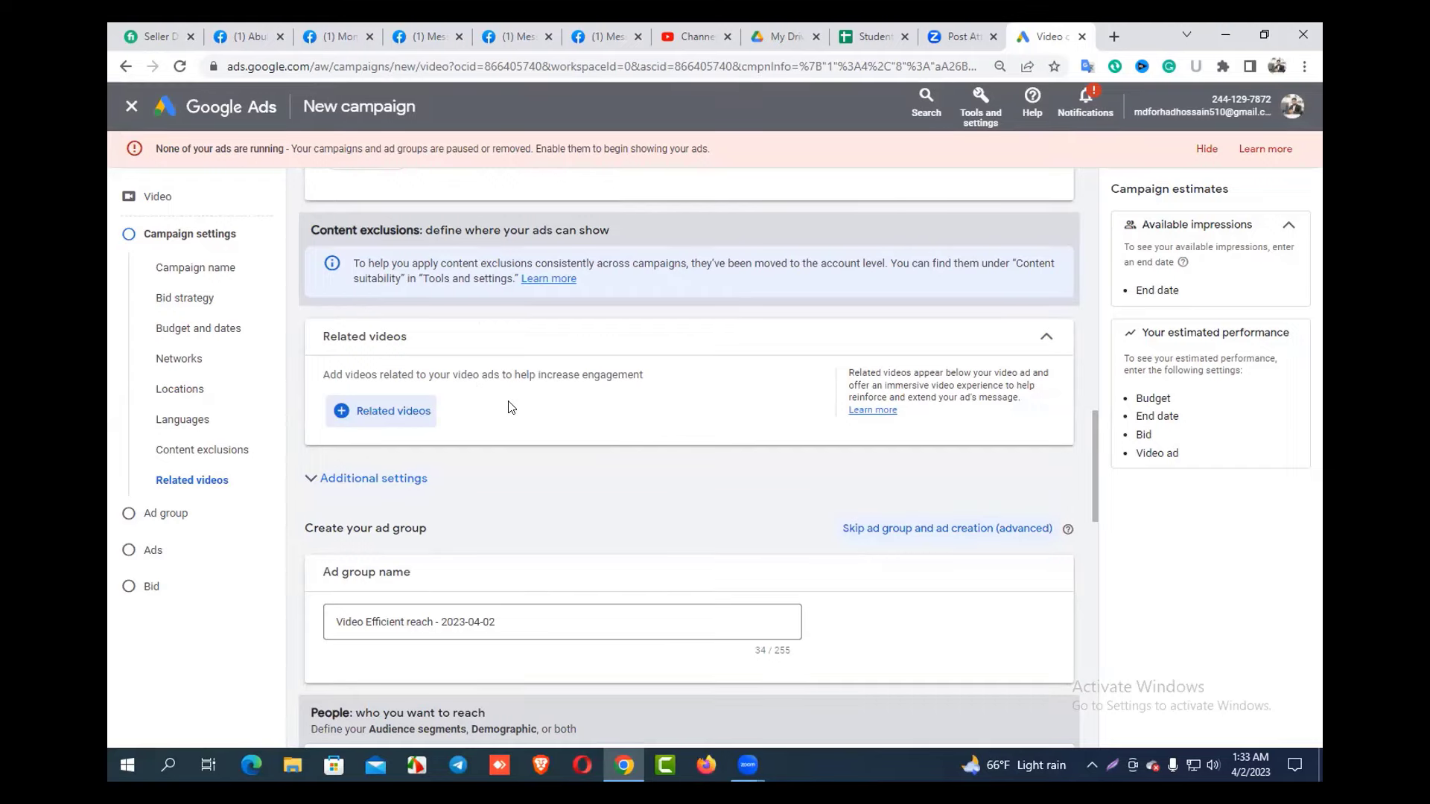
- Expand the campaign's additional settings and review them along with the ad group's people and content targeting sections
scroll(509, 407, down, 1)
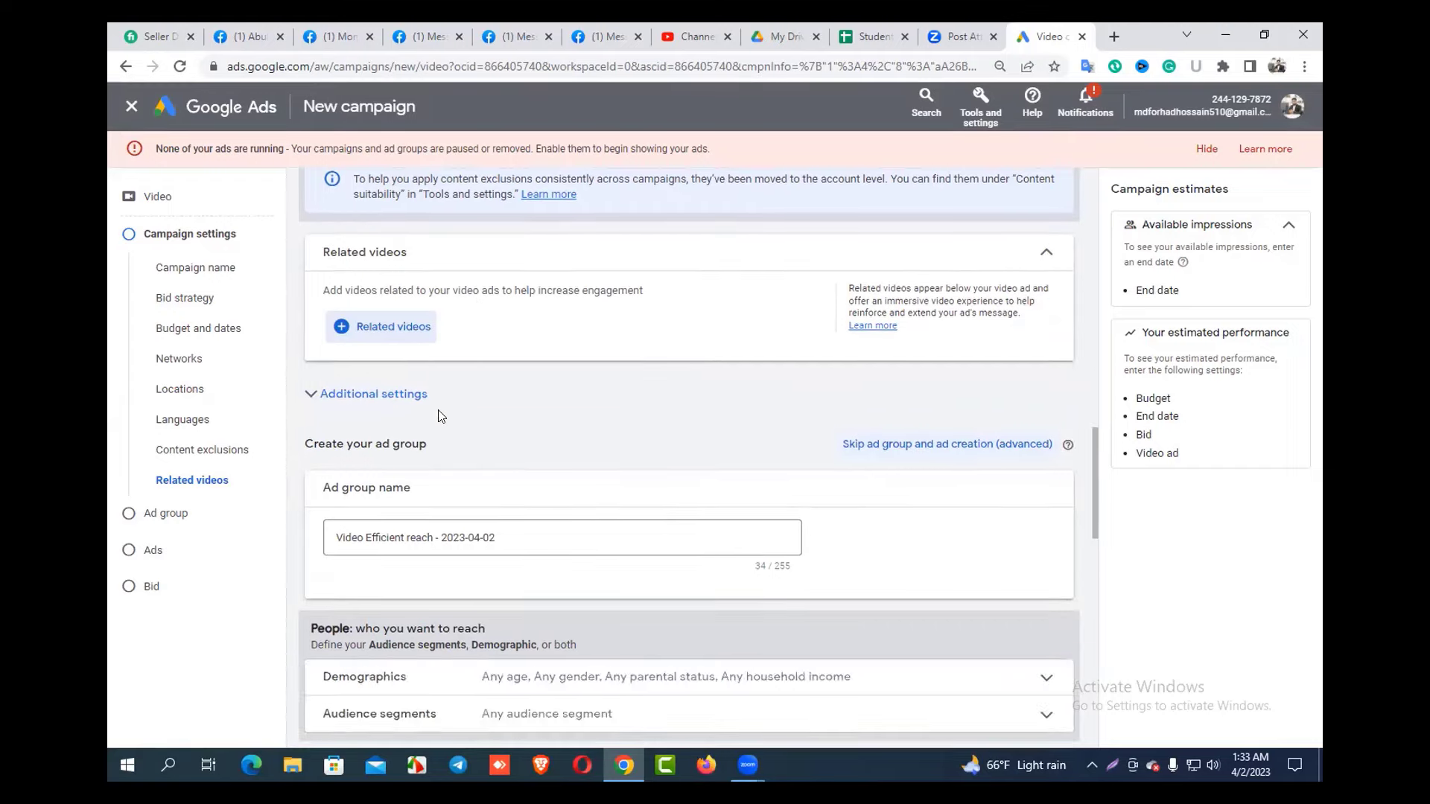
click(540, 397)
scroll(541, 416, down, 3)
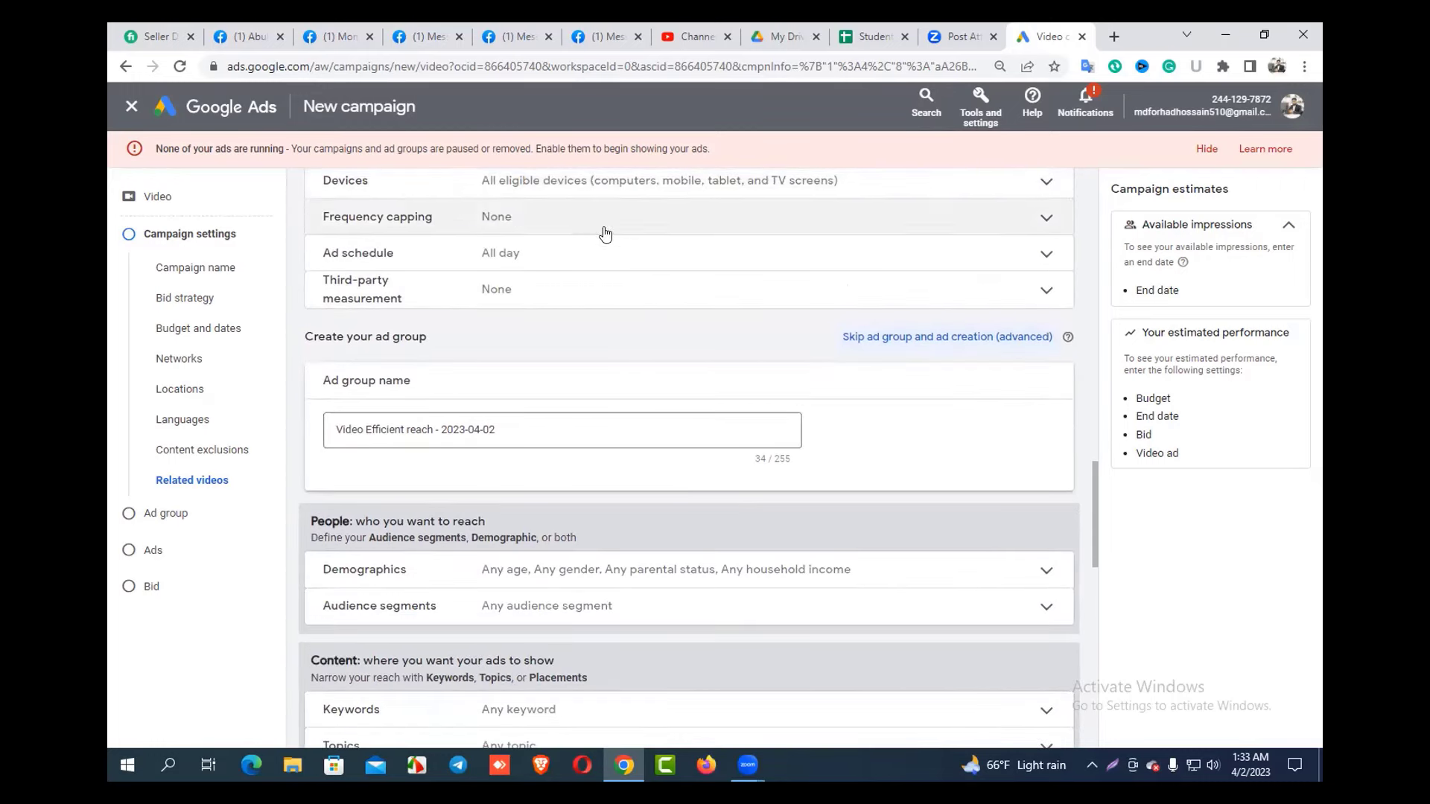
scroll(581, 339, down, 2)
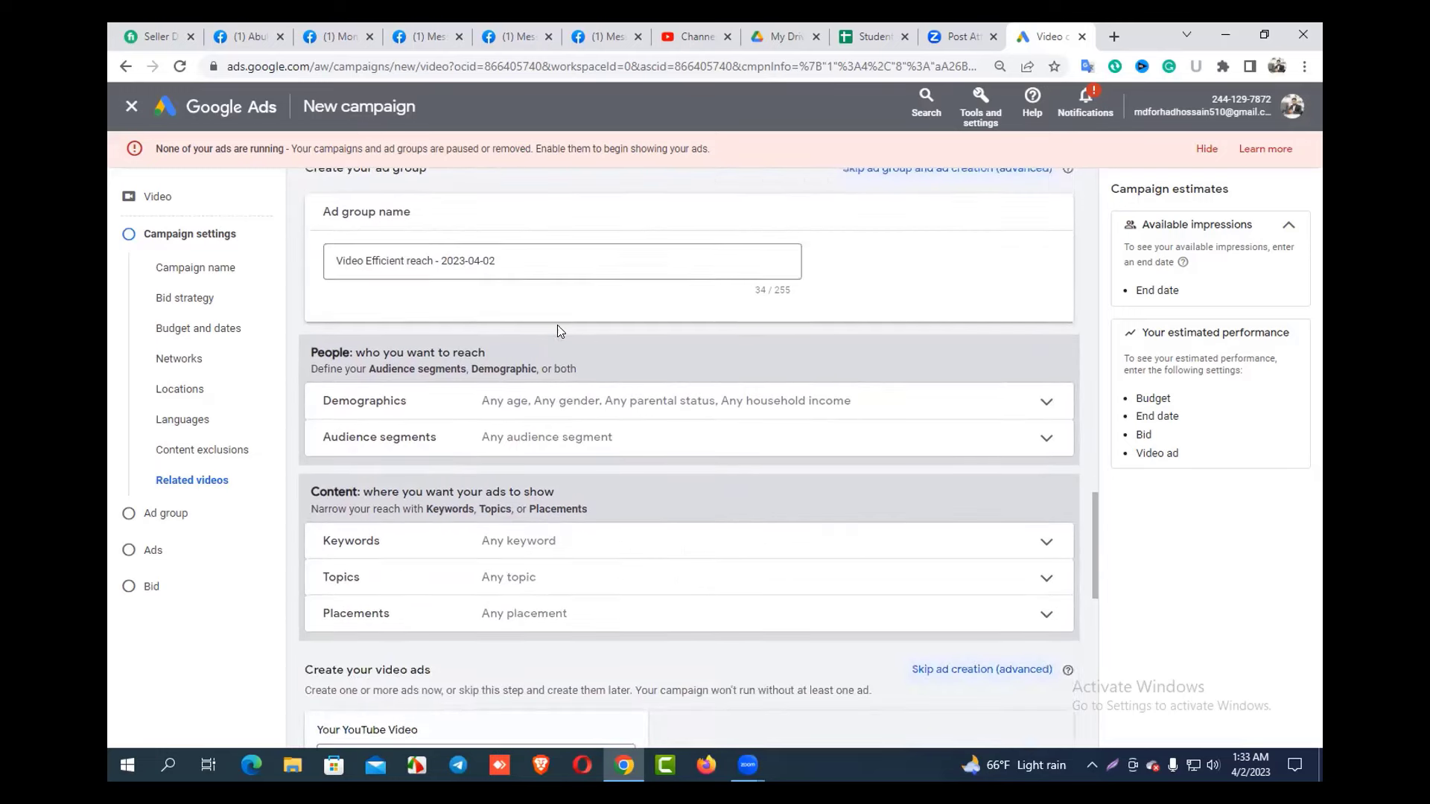
- Expand the ad group's demographic targeting and review the gender, age, parental status and household income options
scroll(575, 343, down, 1)
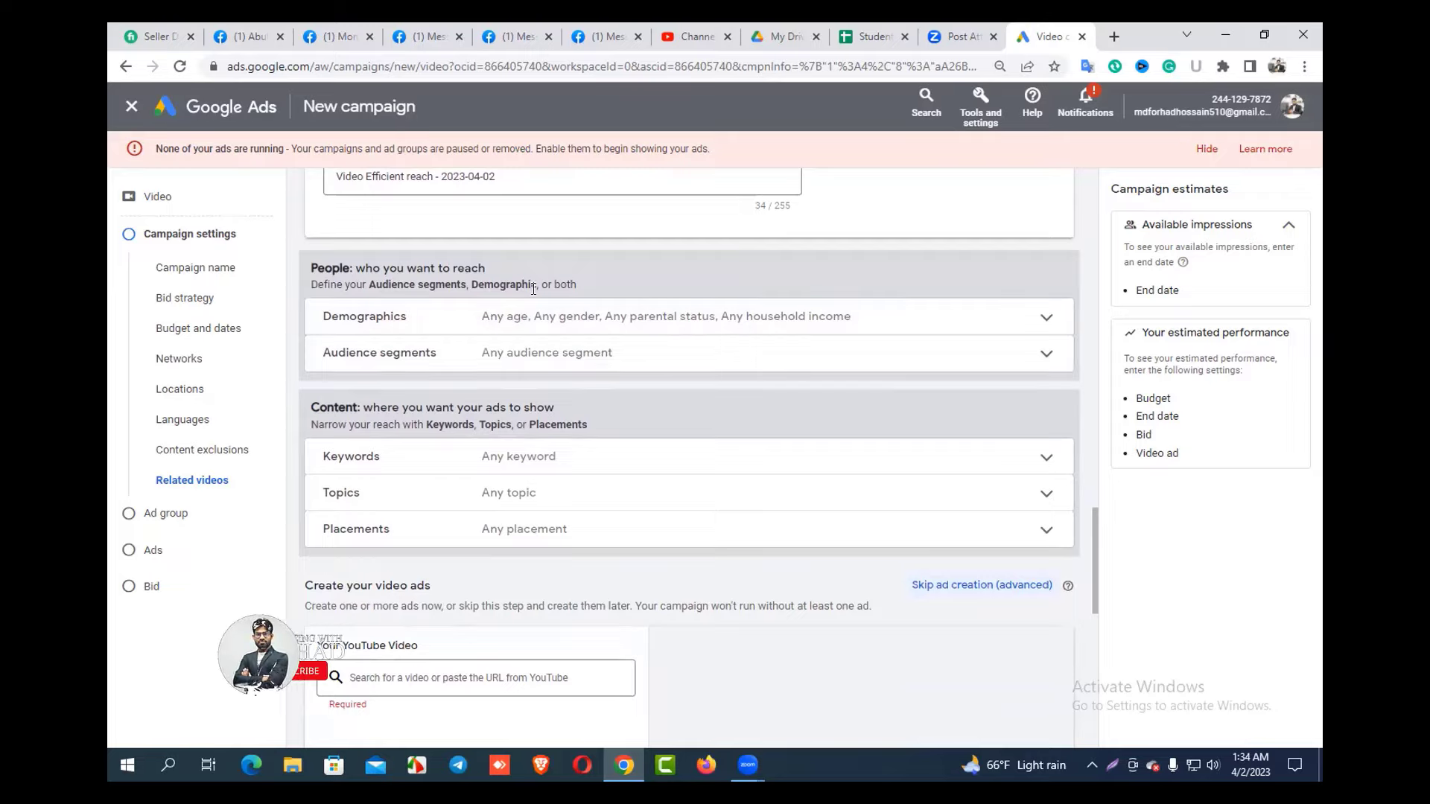
click(548, 320)
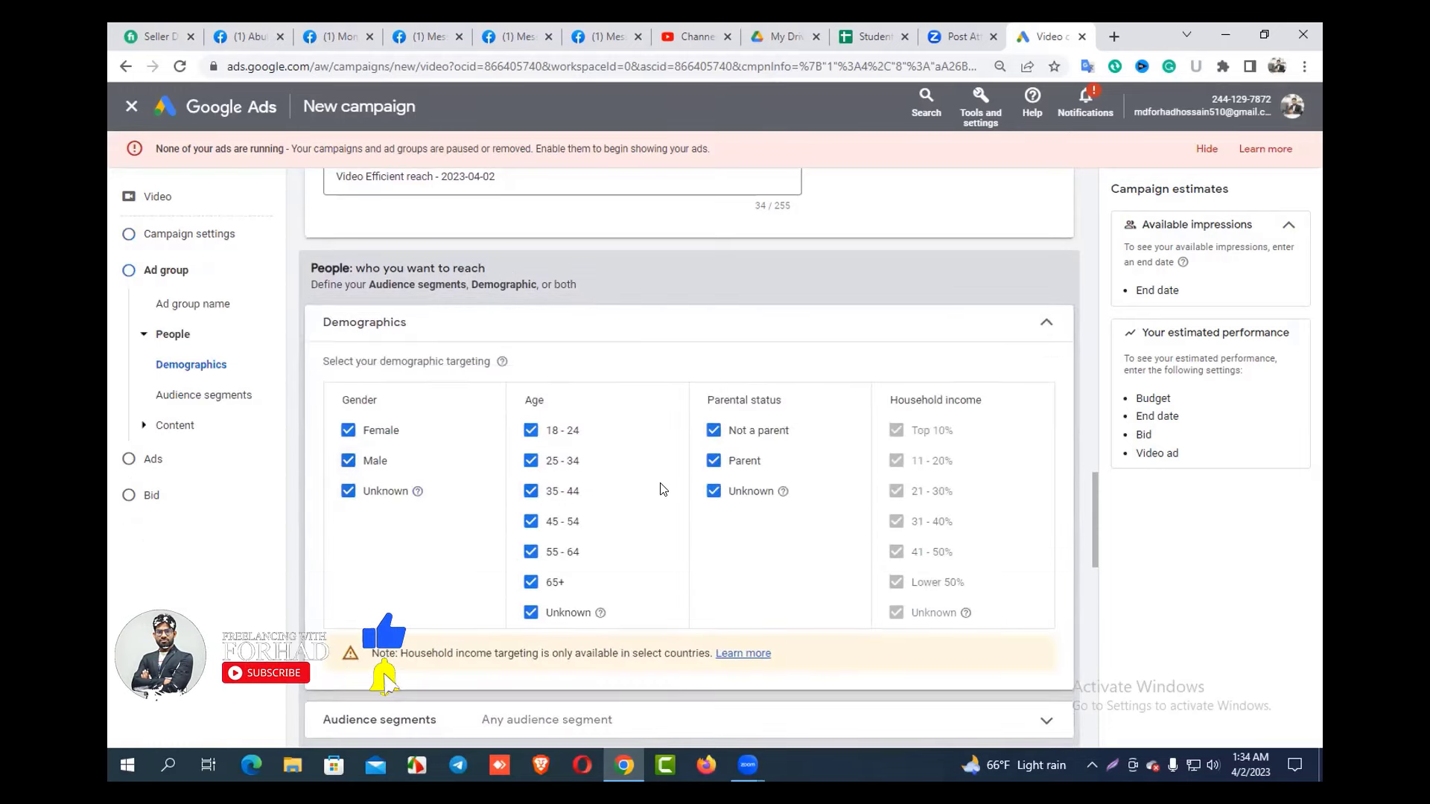
scroll(661, 488, down, 5)
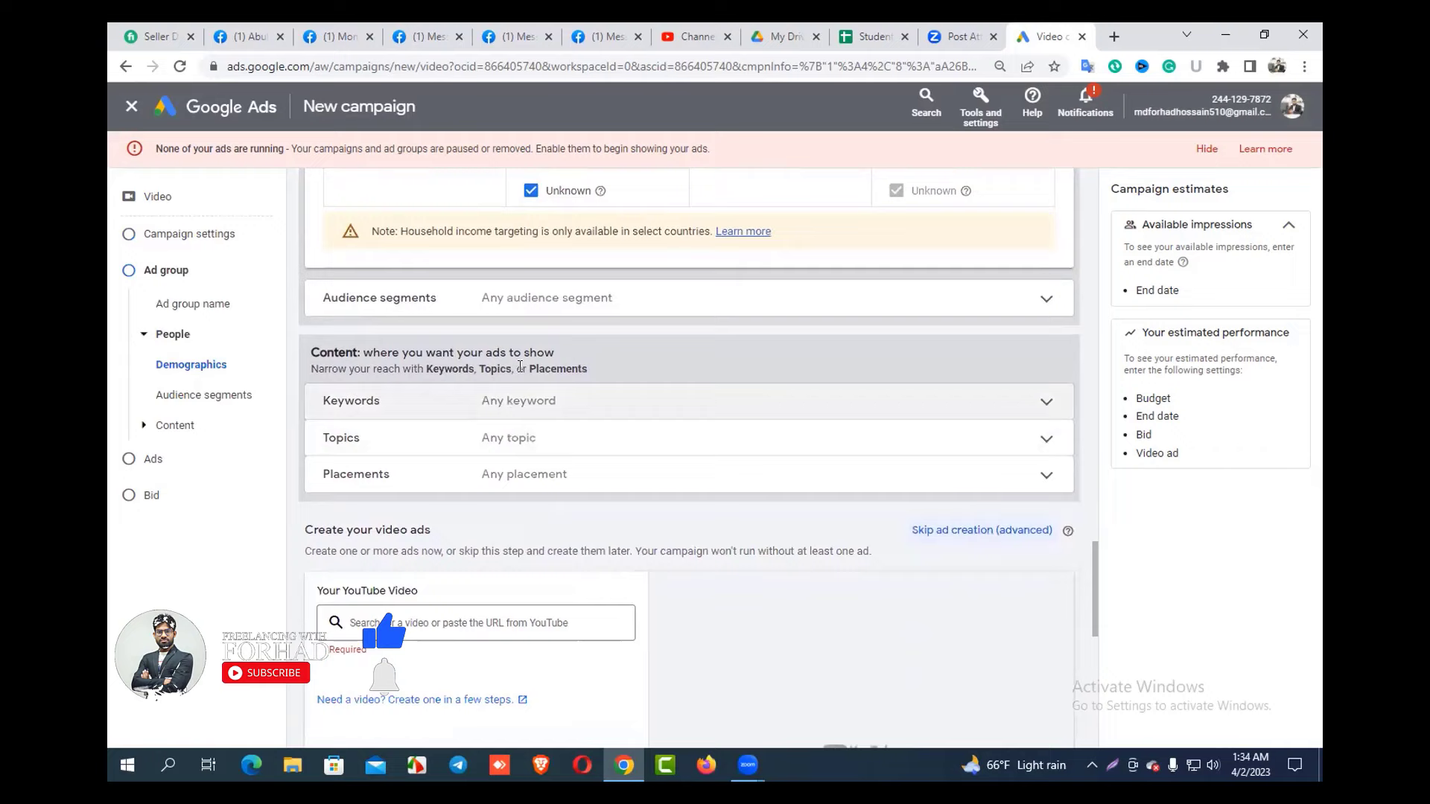
- Expand the audience segments and review both the suggested segments and the browsable segment categories without selecting any
click(511, 310)
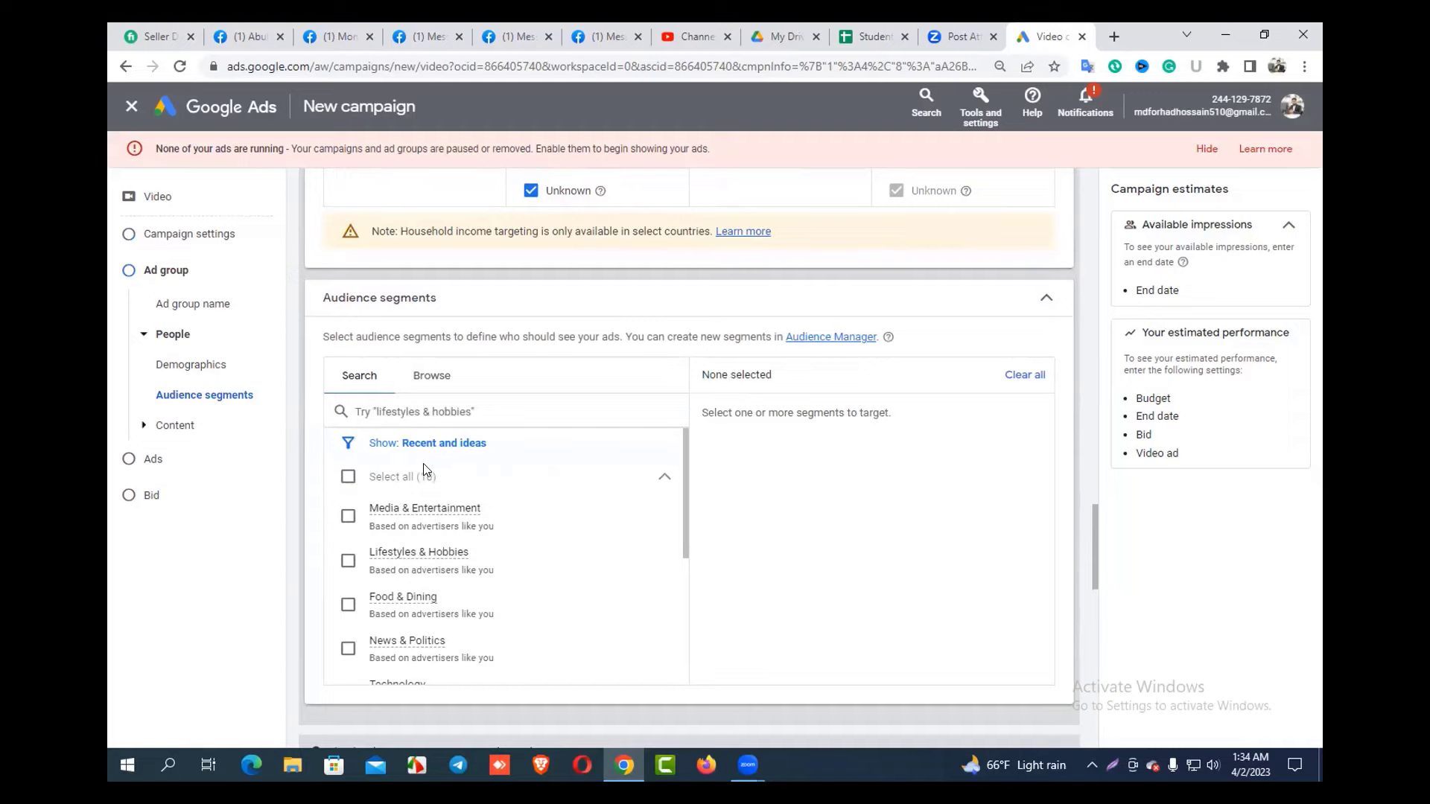
scroll(447, 432, down, 2)
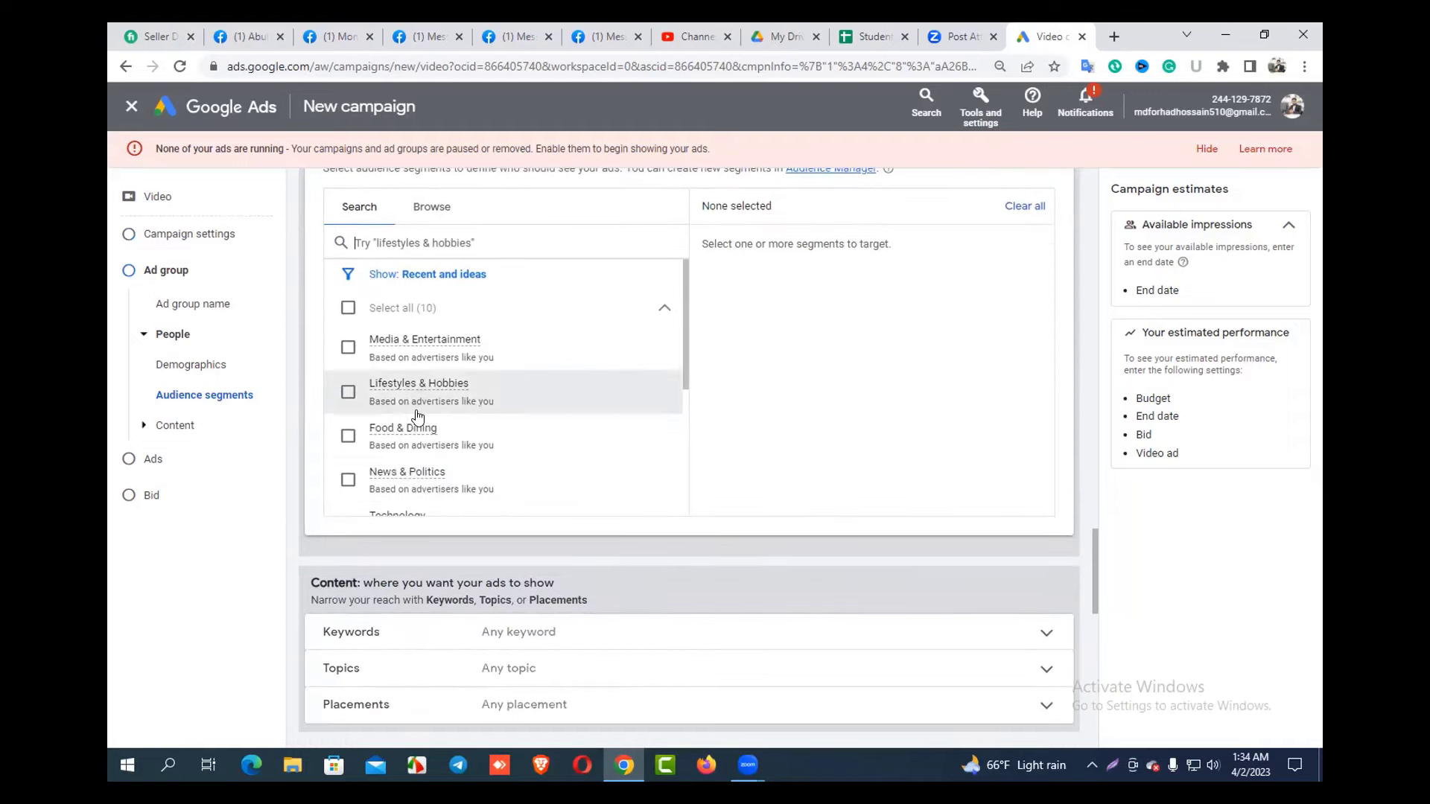
scroll(413, 394, up, 2)
click(421, 379)
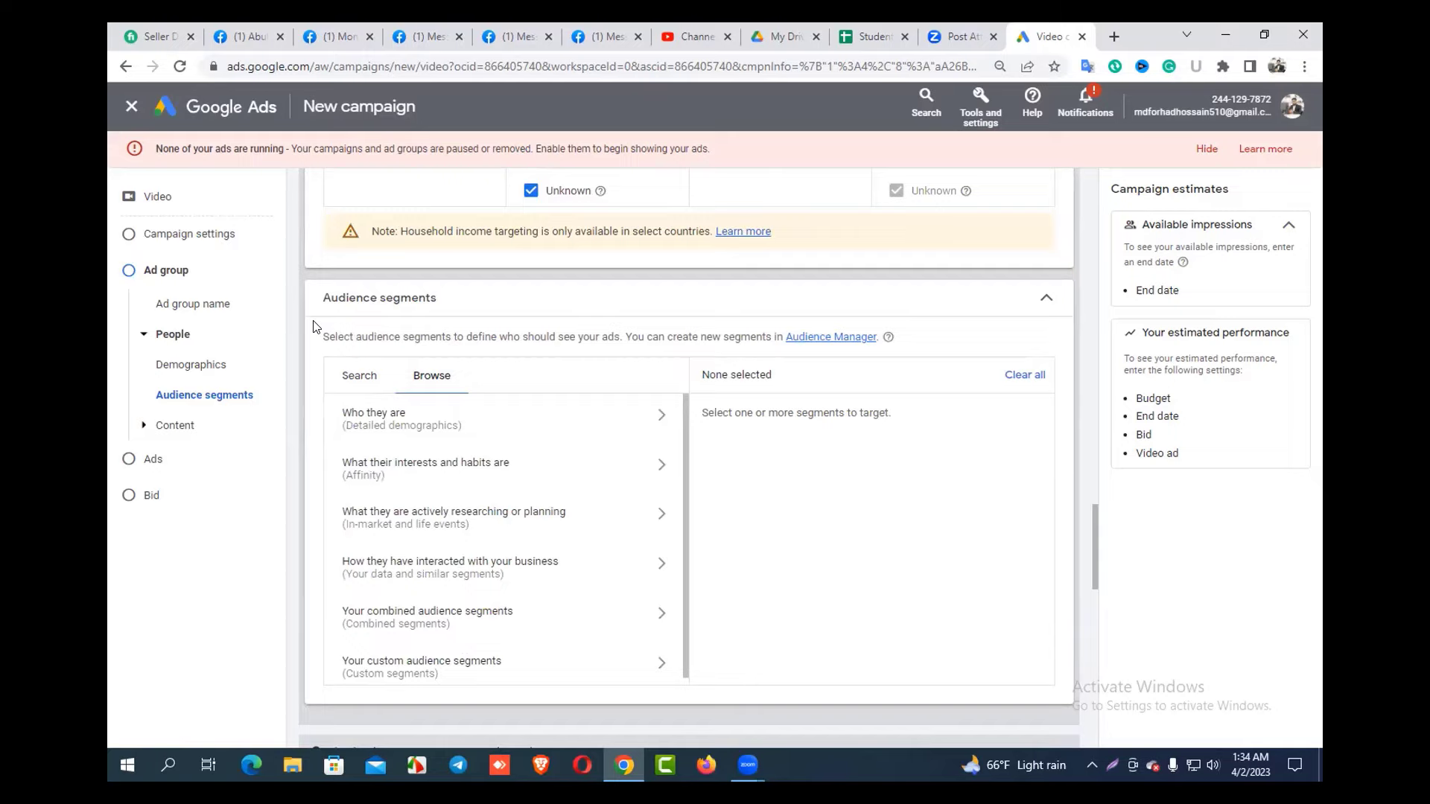
- Expand the keyword targeting and translate the Content section's heading and description into Bengali to read them
scroll(750, 488, down, 5)
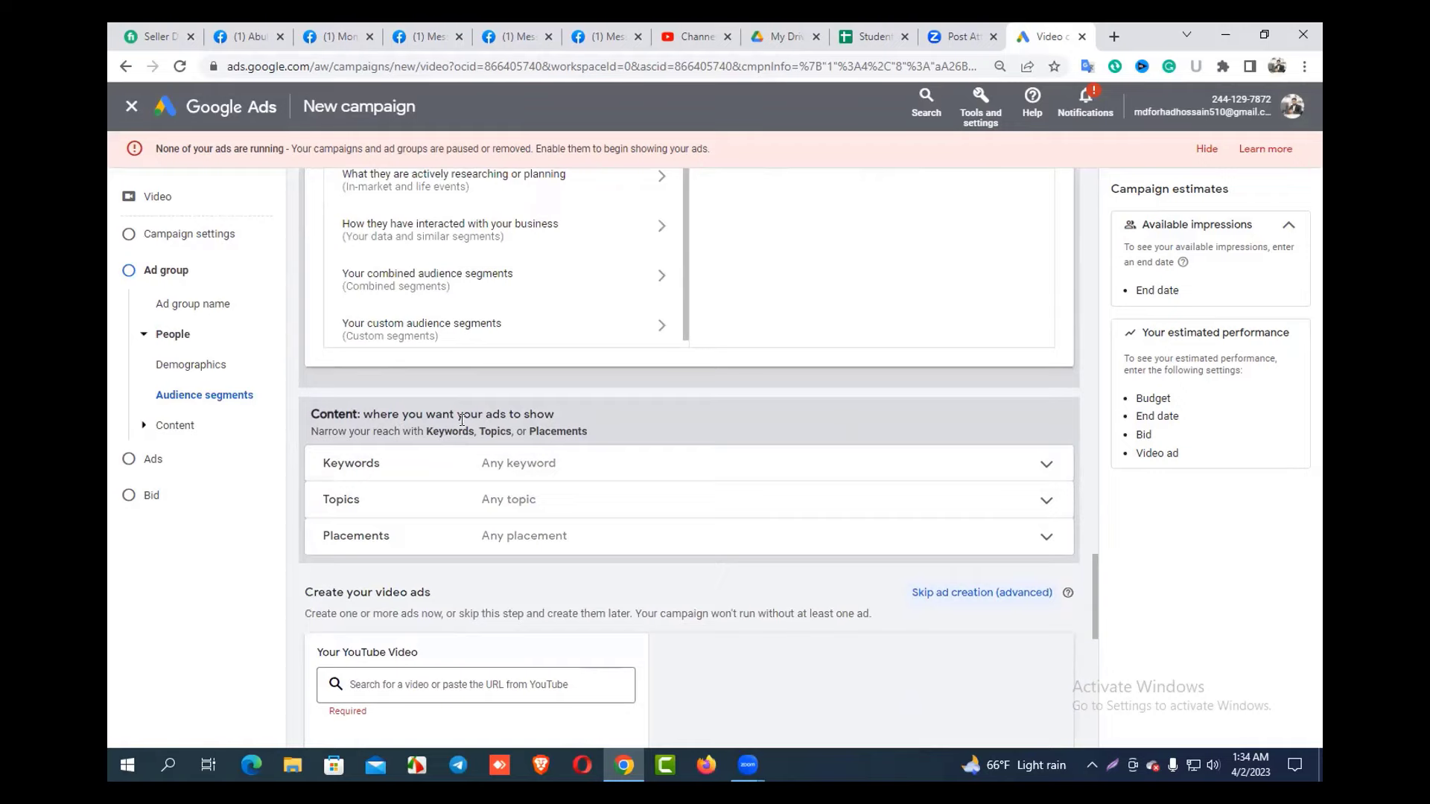
click(485, 463)
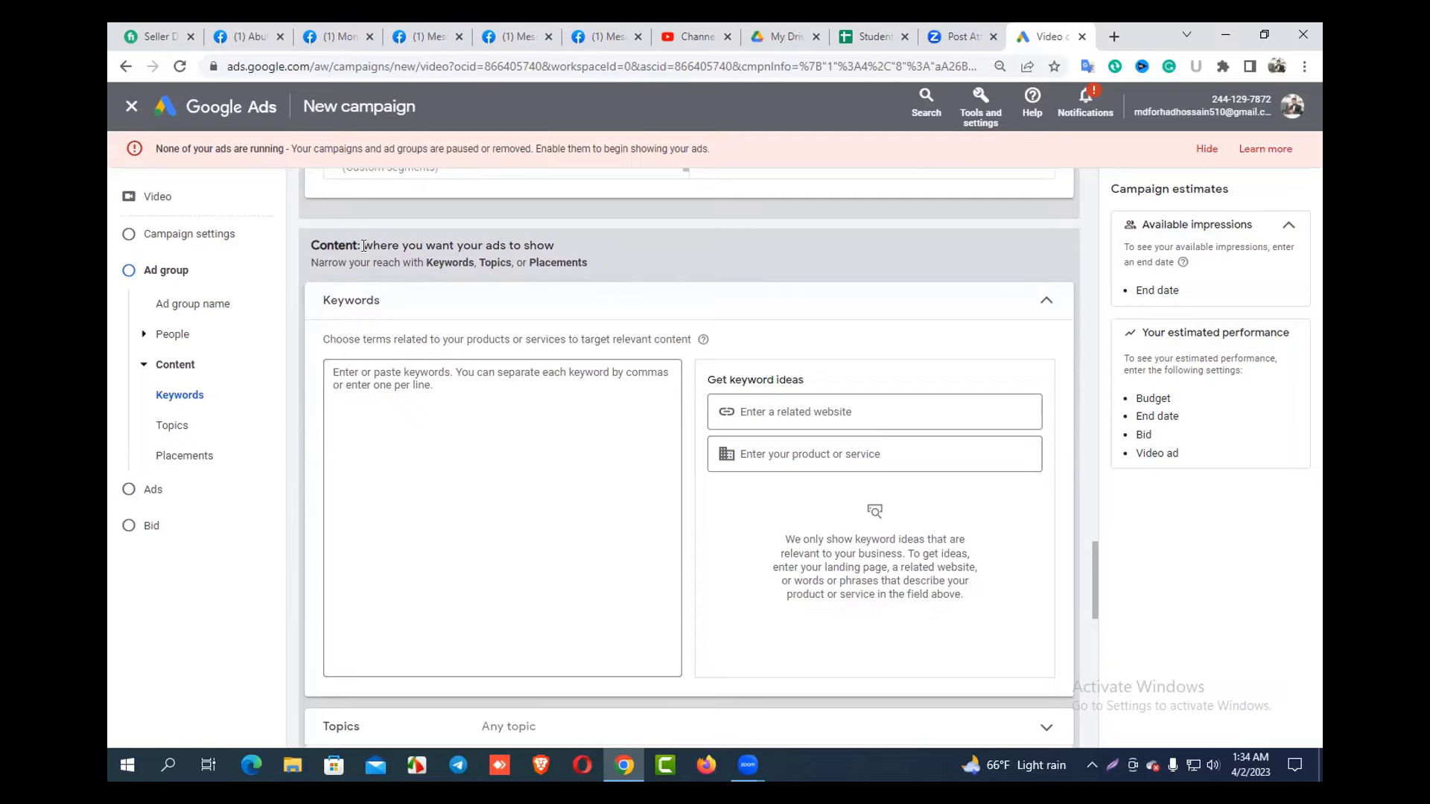
drag(363, 245, 590, 261)
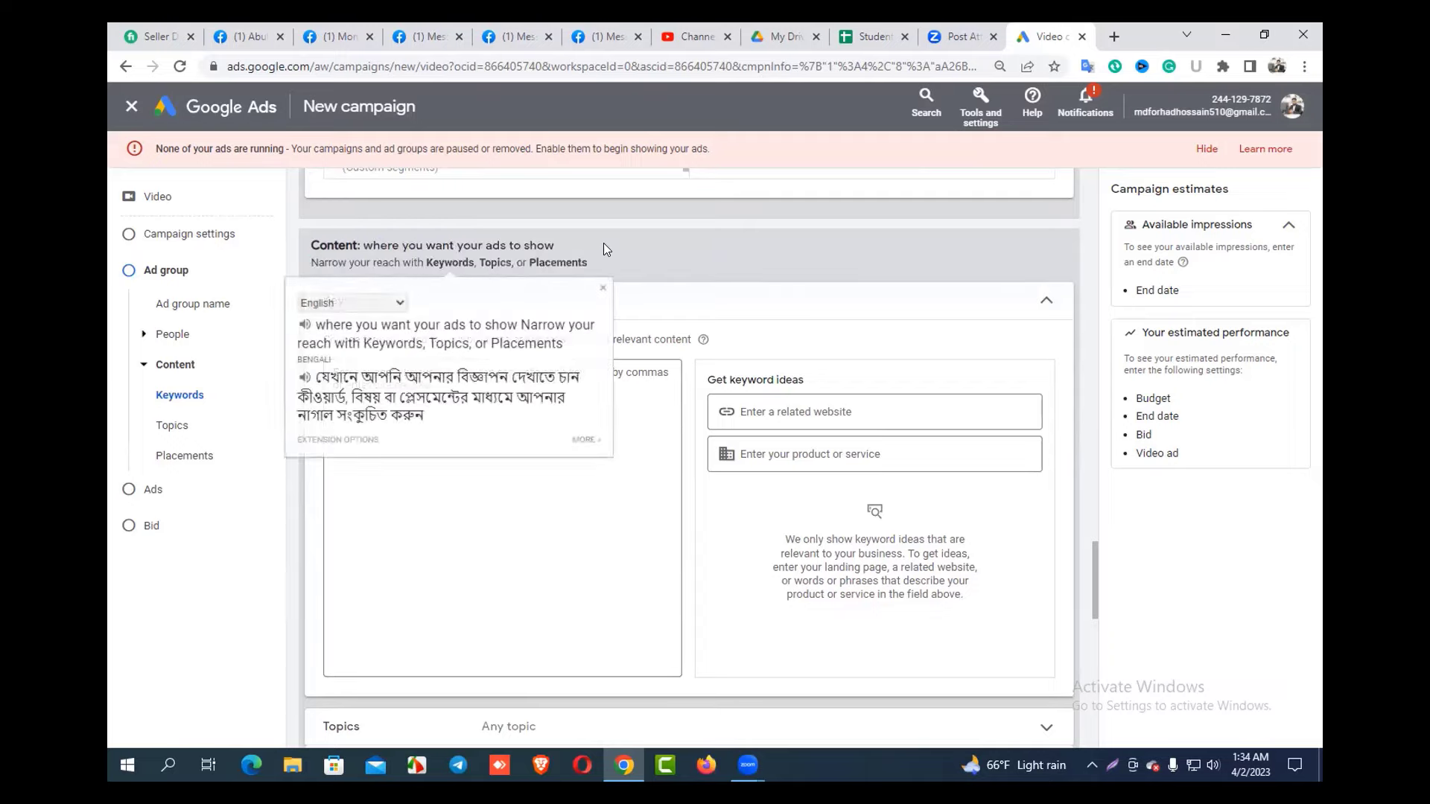
click(324, 240)
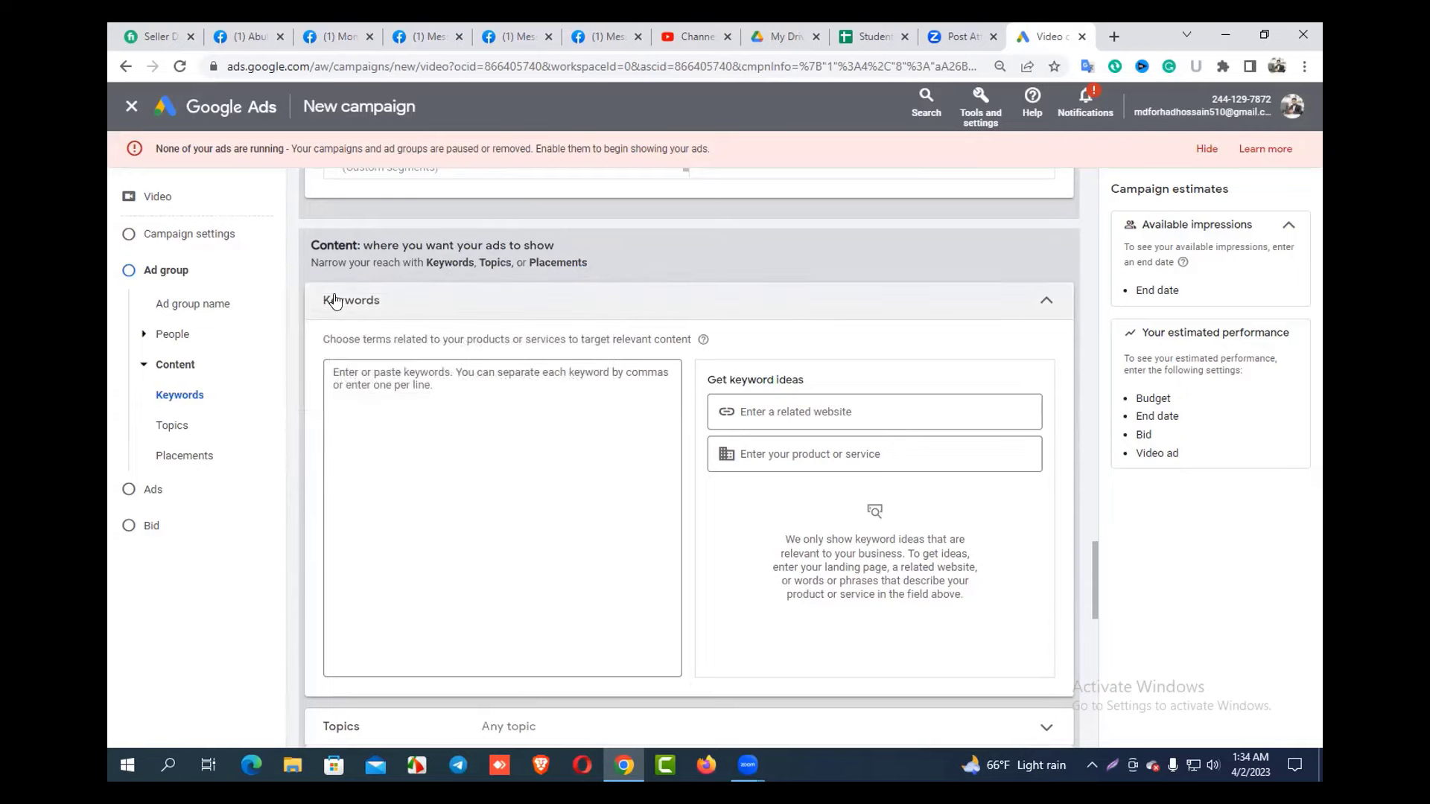
scroll(335, 300, up, 1)
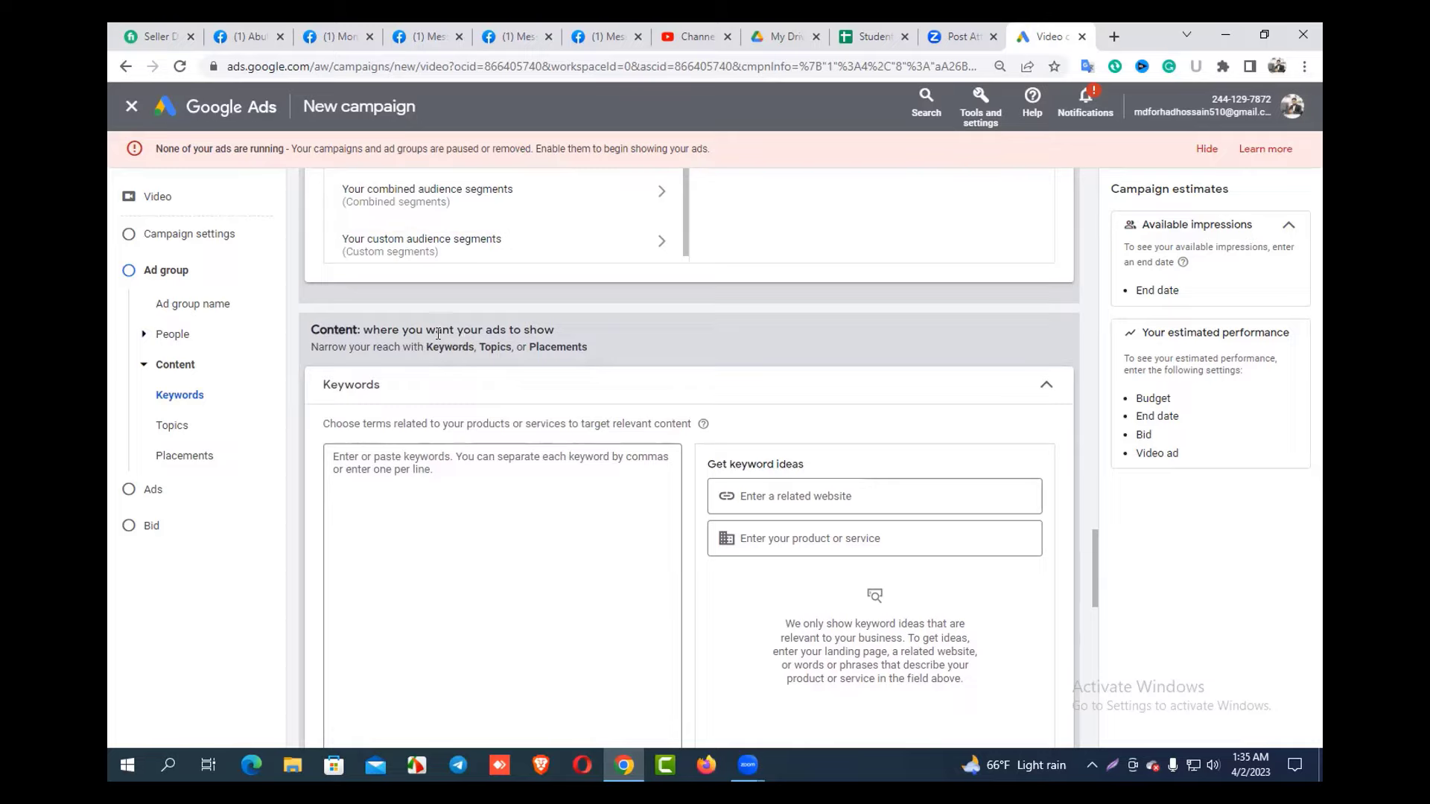
drag(360, 329, 550, 320)
click(372, 341)
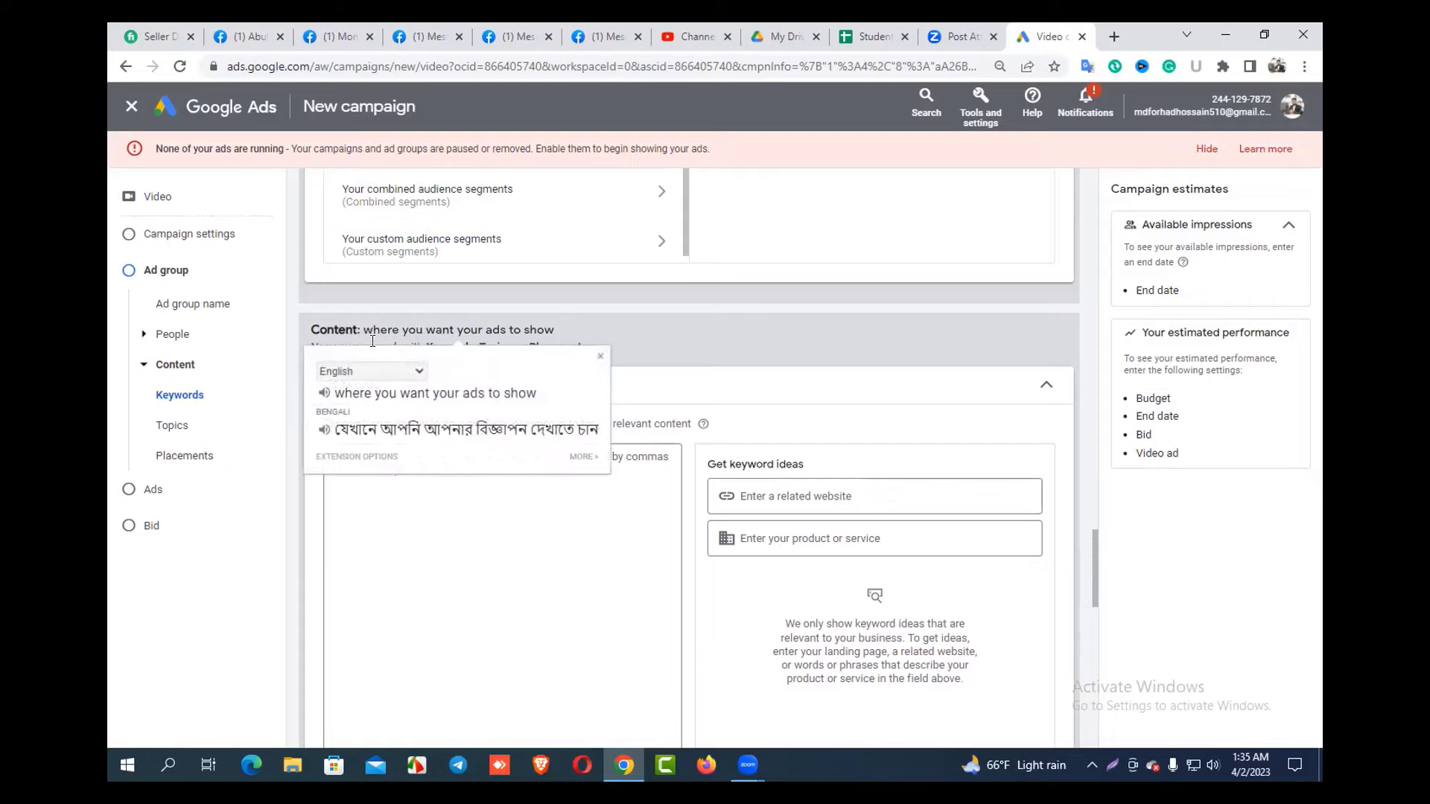
mouse_move(310, 346)
mouse_down()
mouse_move(601, 346)
mouse_move(315, 346)
mouse_up()
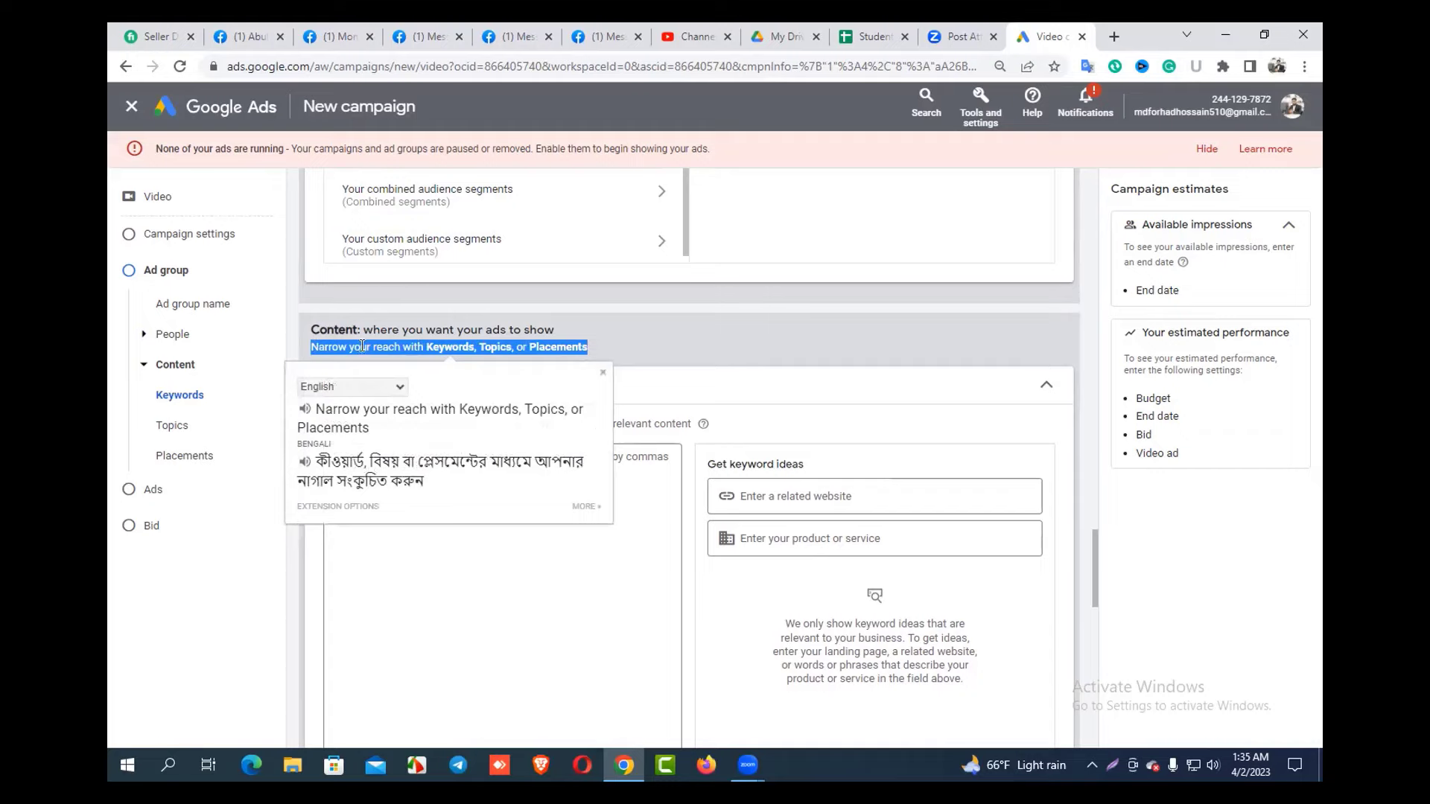
click(406, 332)
- Review the keyword entry box and the keyword ideas fields, and collapse the keyword targeting without entering anything
scroll(447, 384, down, 3)
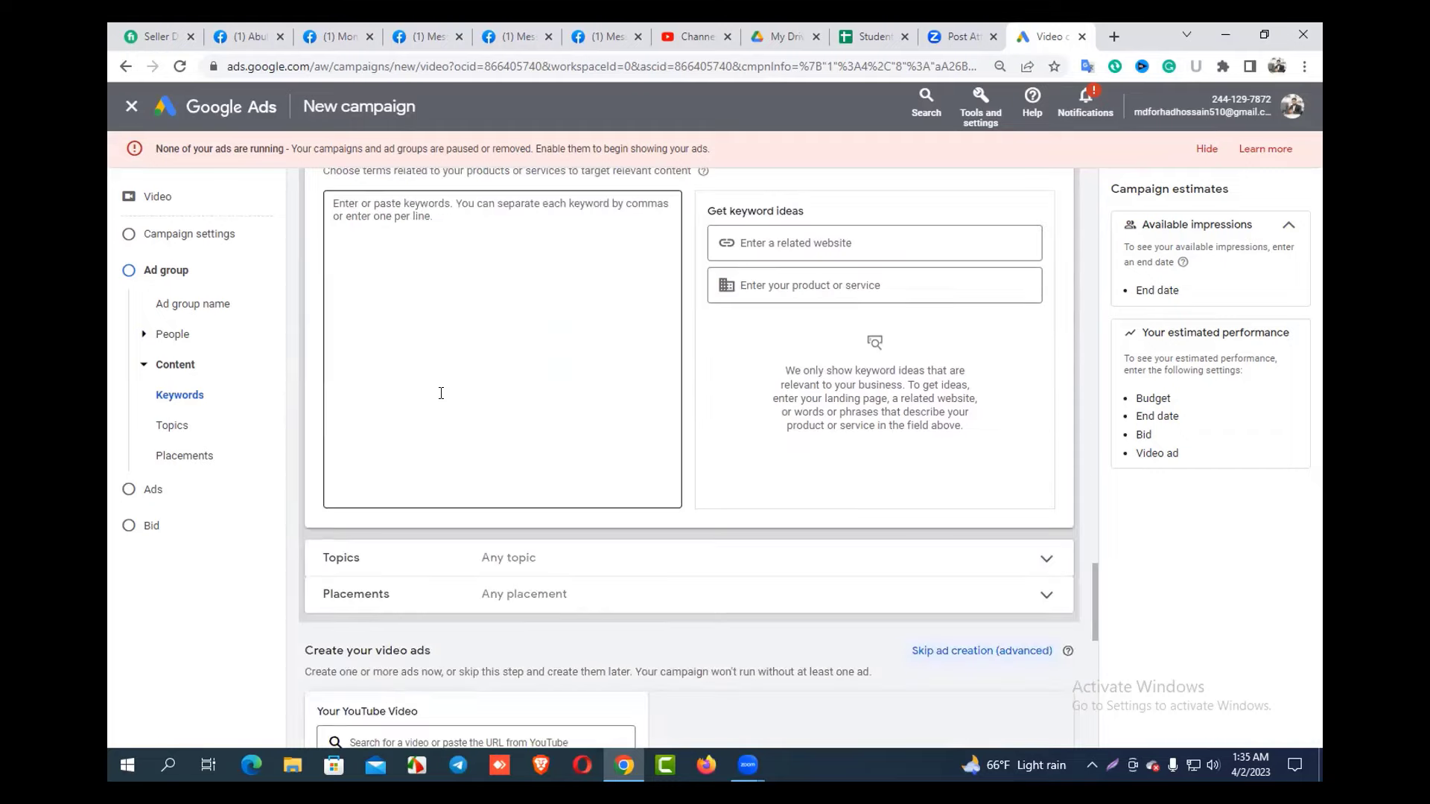
scroll(441, 384, up, 2)
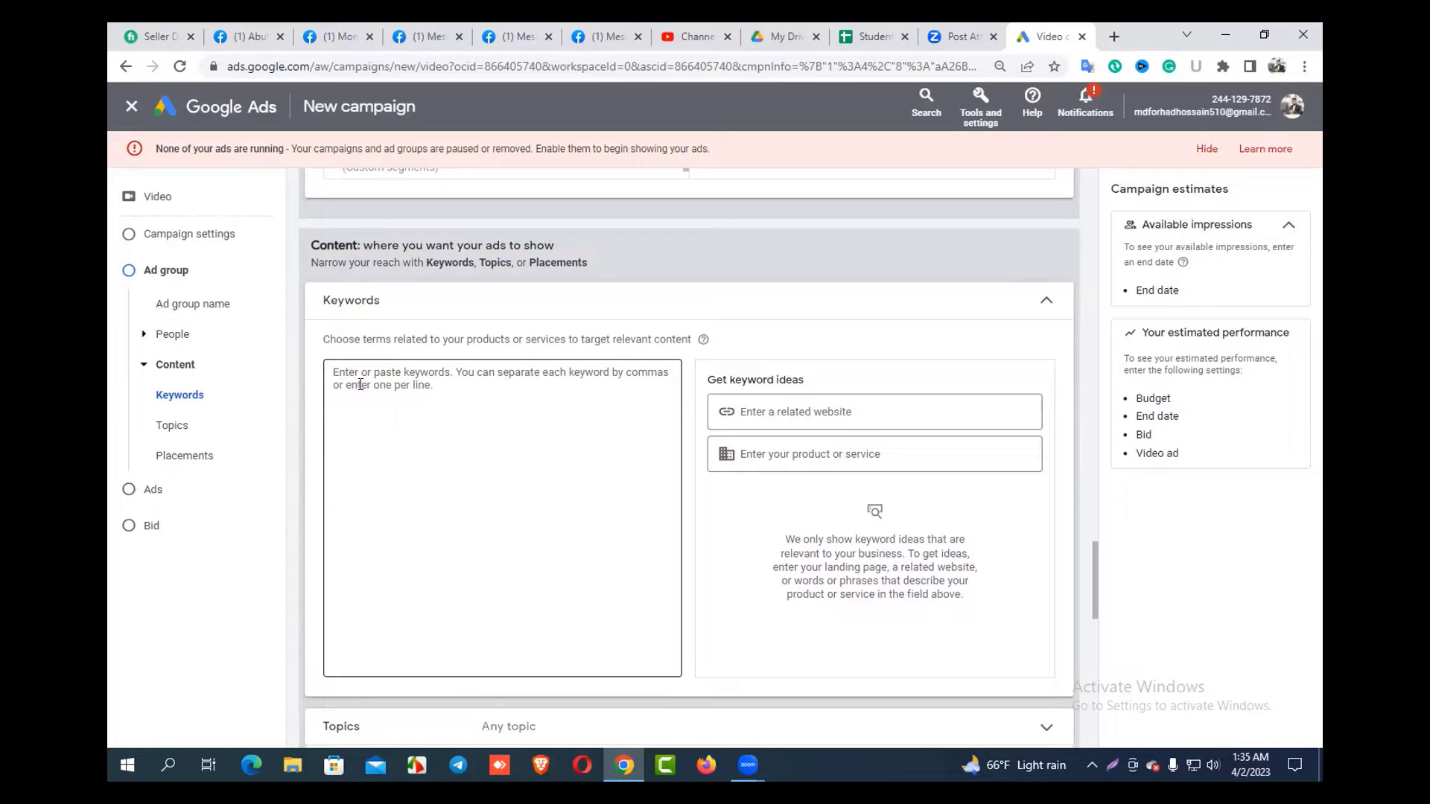
click(749, 412)
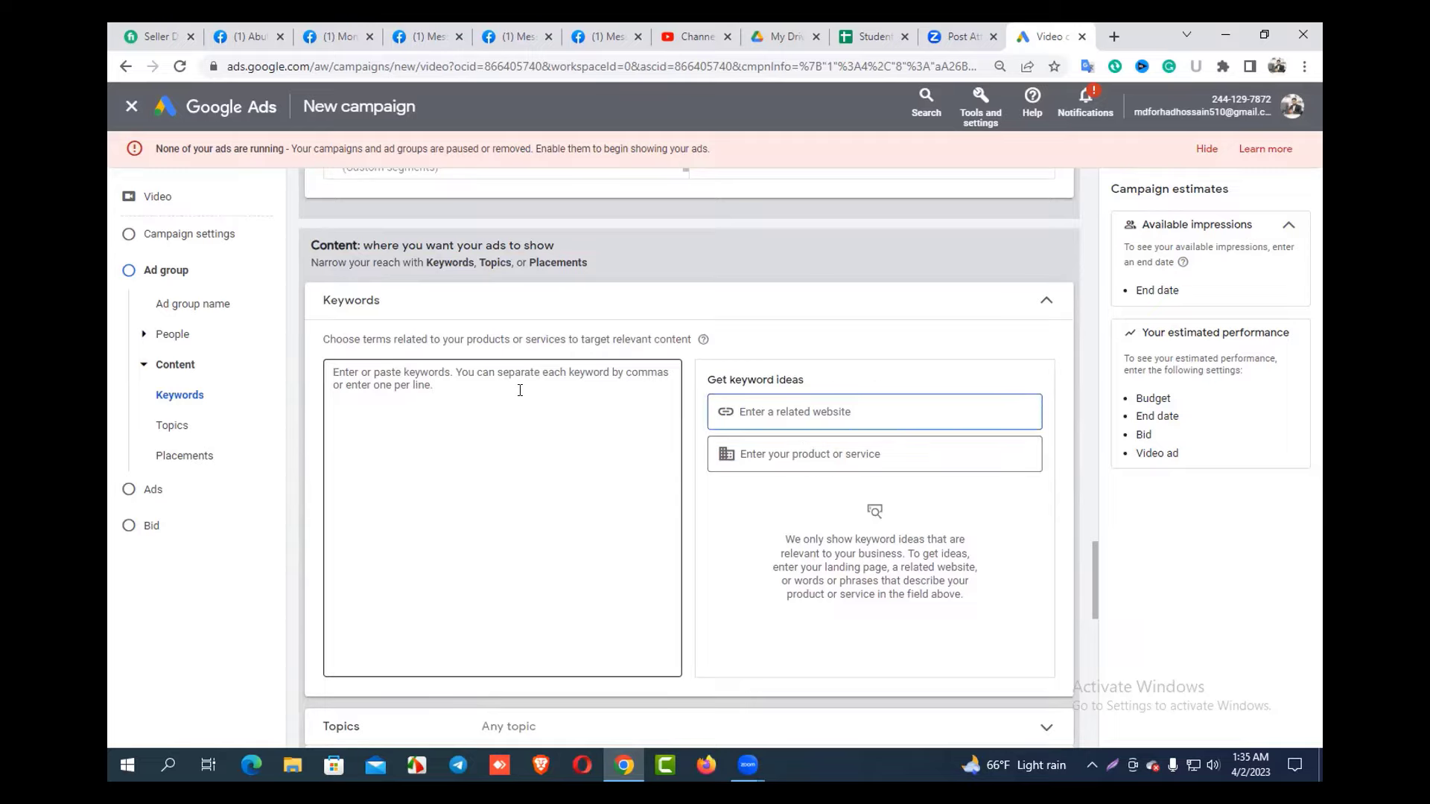
click(1046, 305)
- Expand the topic targeting and look through the list of topics without selecting any
click(533, 338)
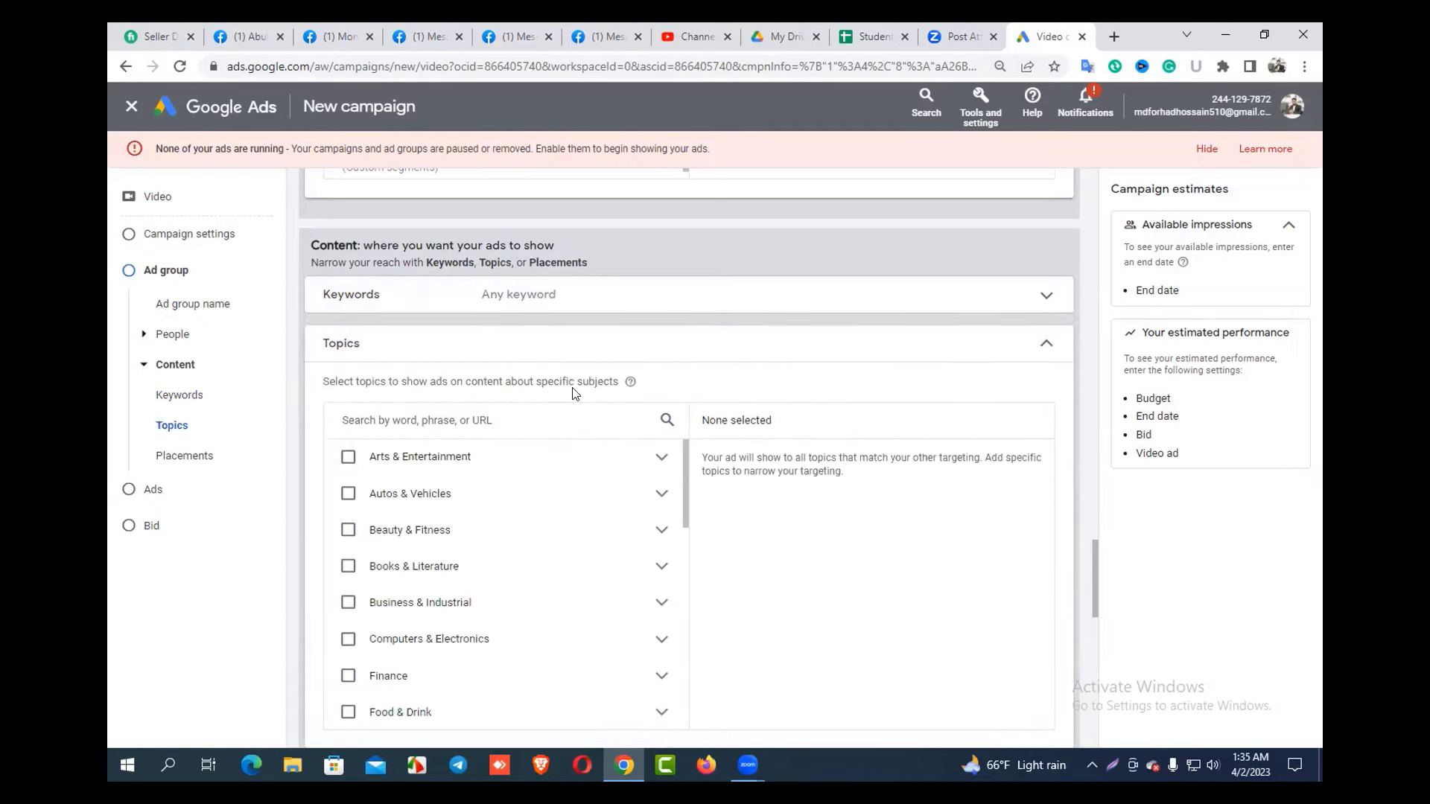
scroll(561, 395, down, 1)
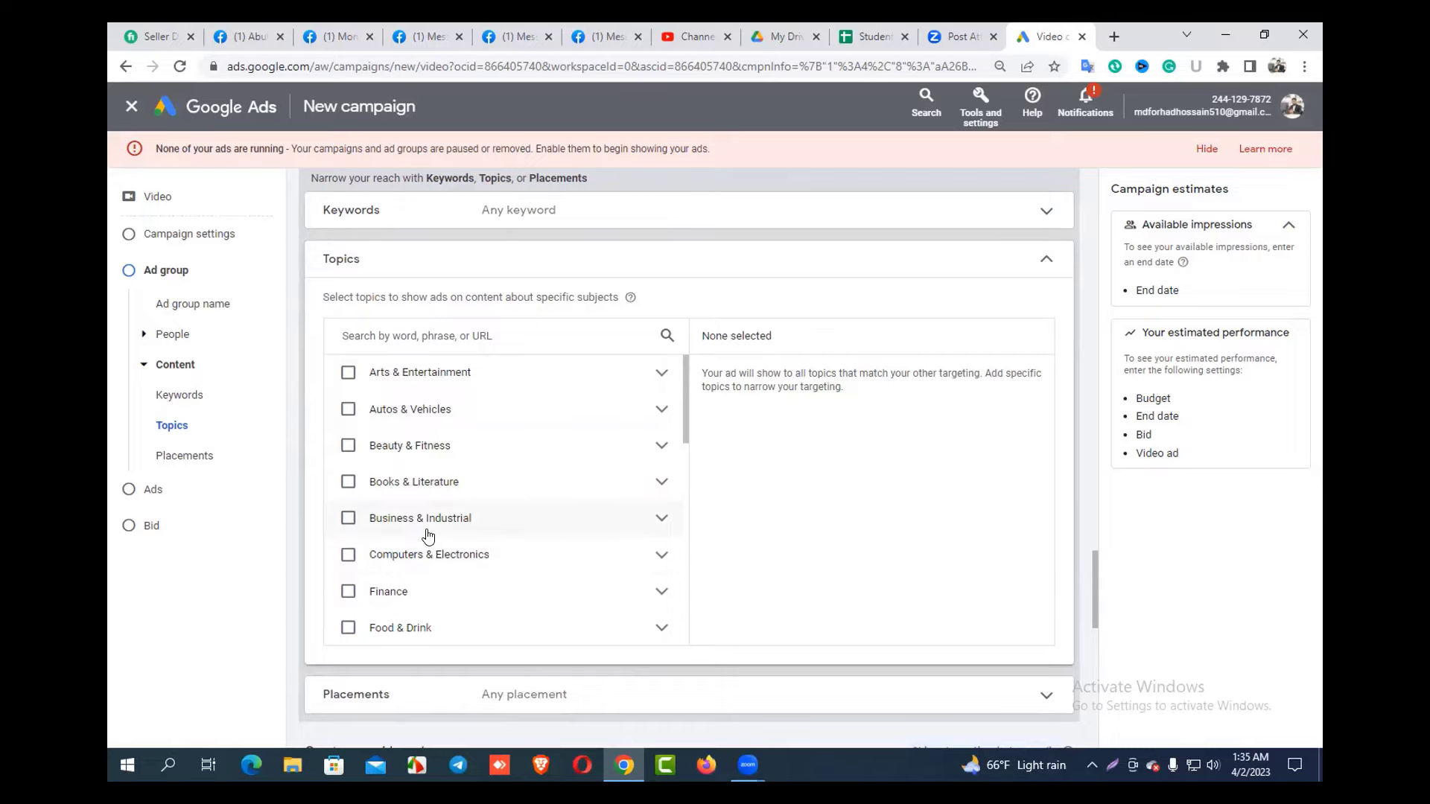
scroll(461, 501, down, 3)
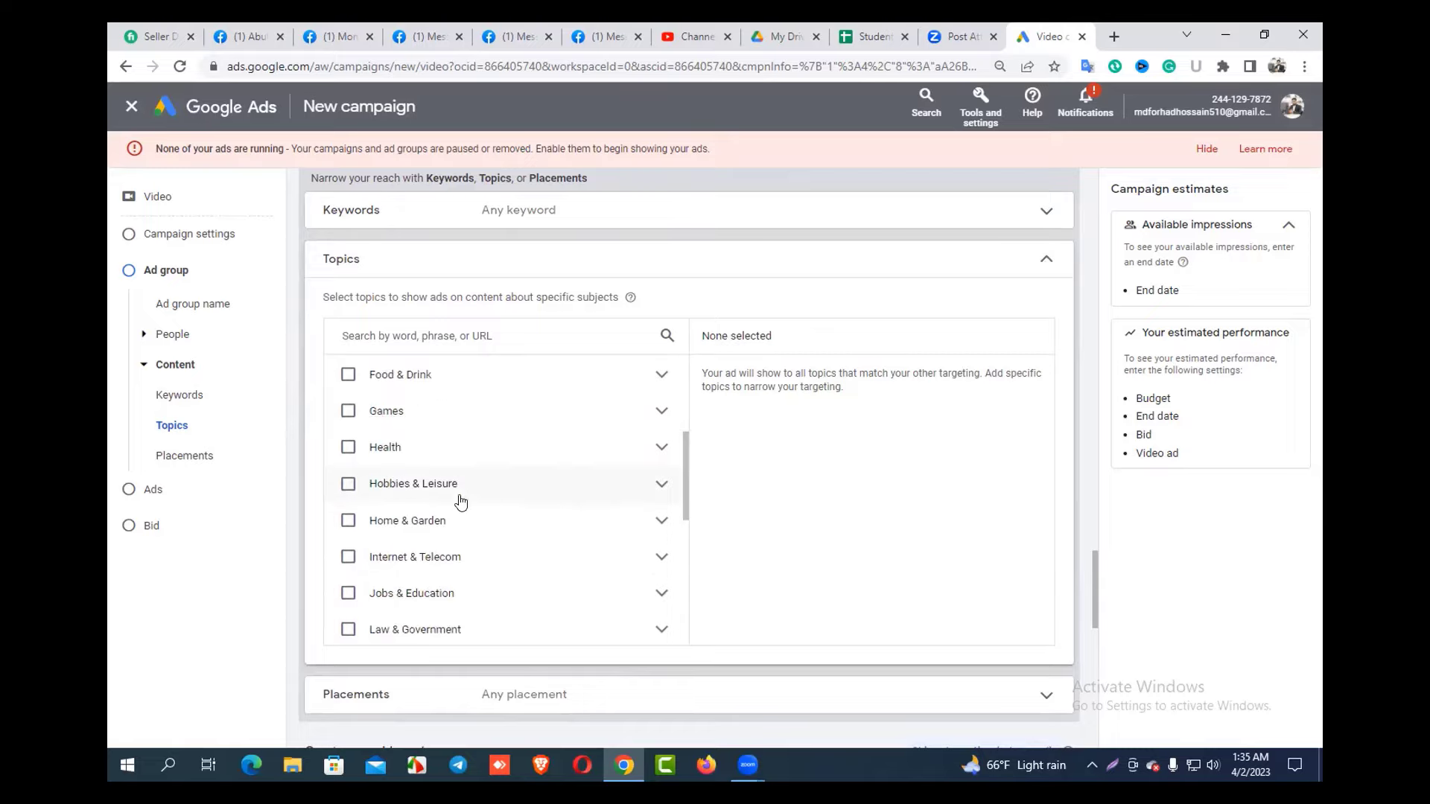
scroll(461, 503, down, 10)
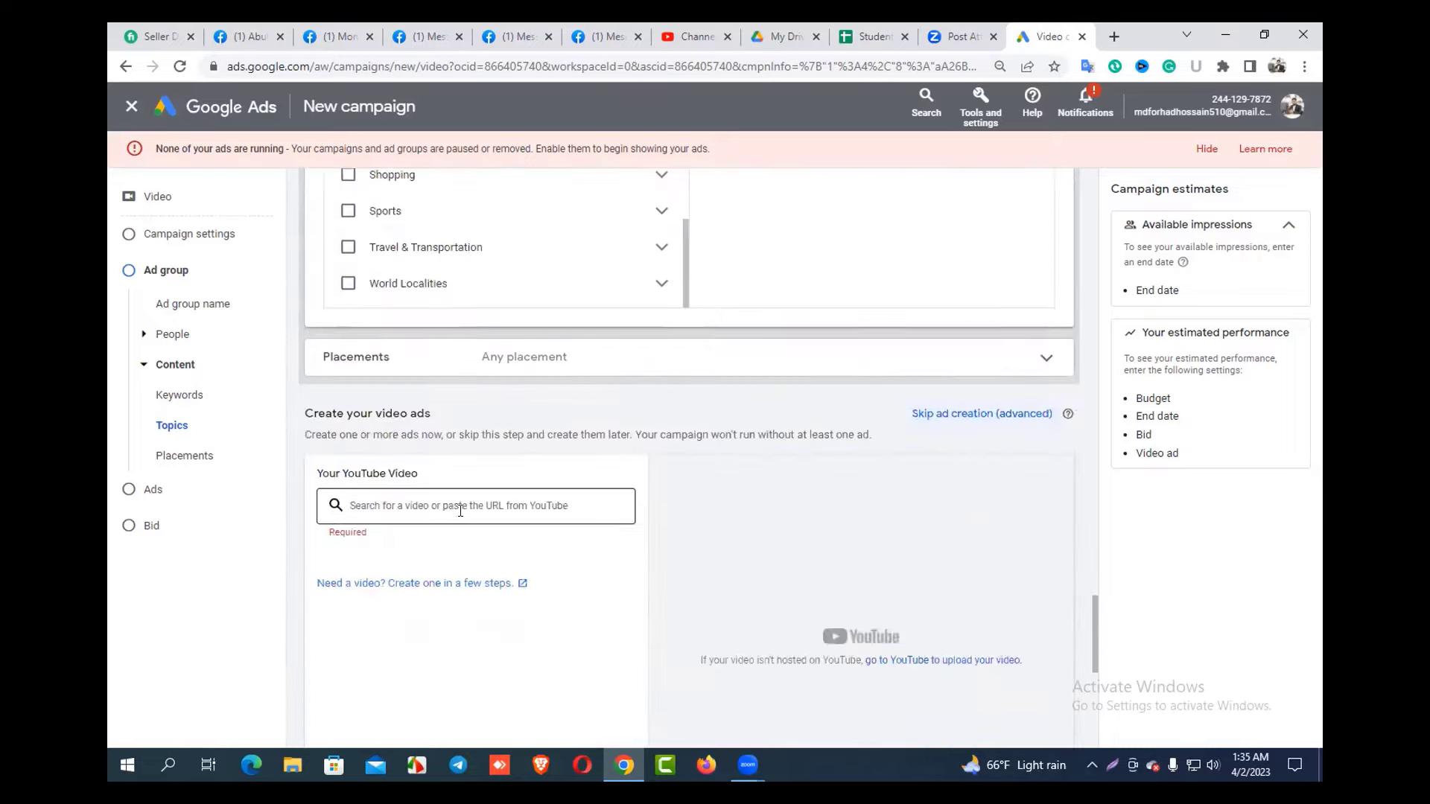
- Expand the placement targeting and review the YouTube channels, YouTube videos and manual URL entry options without adding any placement
click(477, 357)
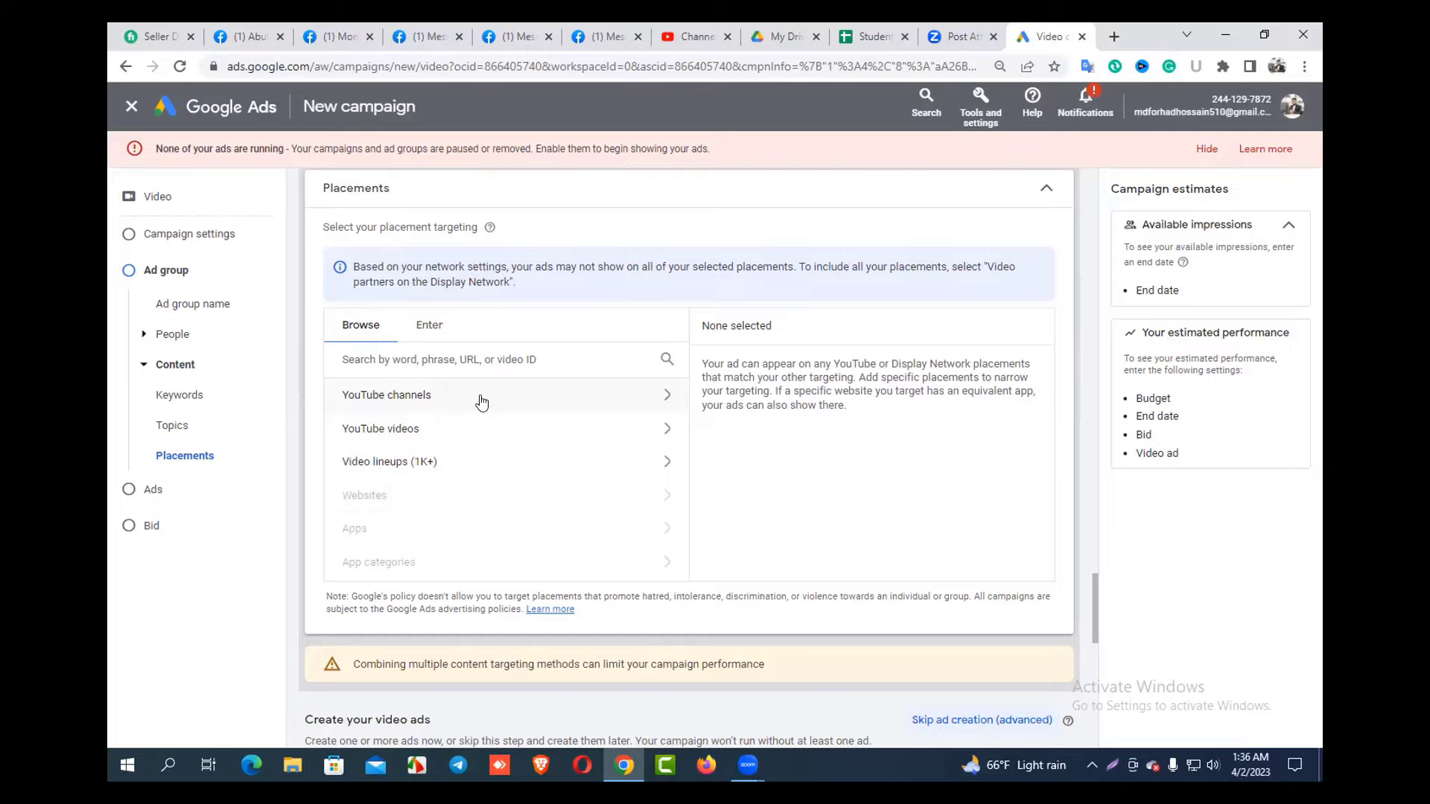
click(416, 403)
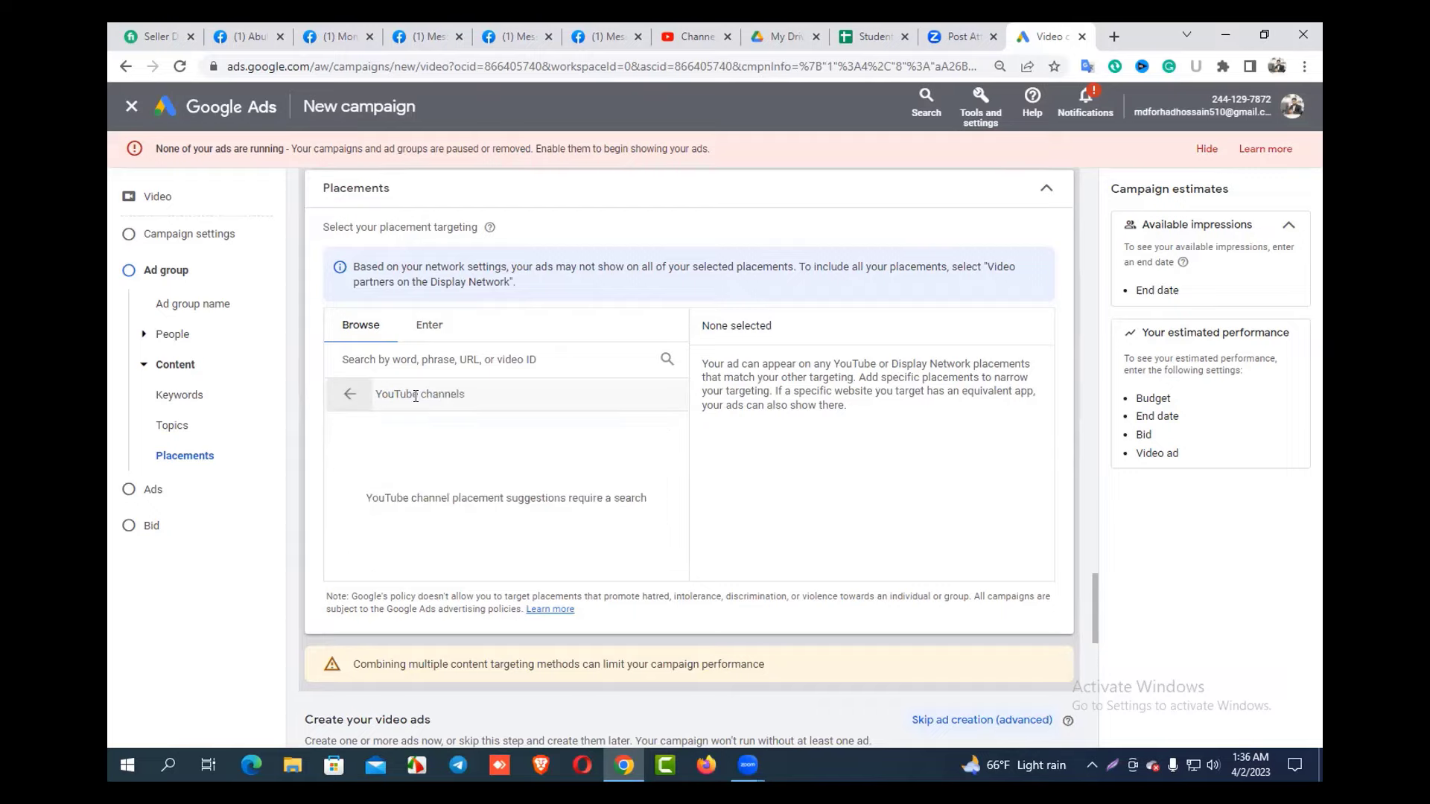
click(425, 339)
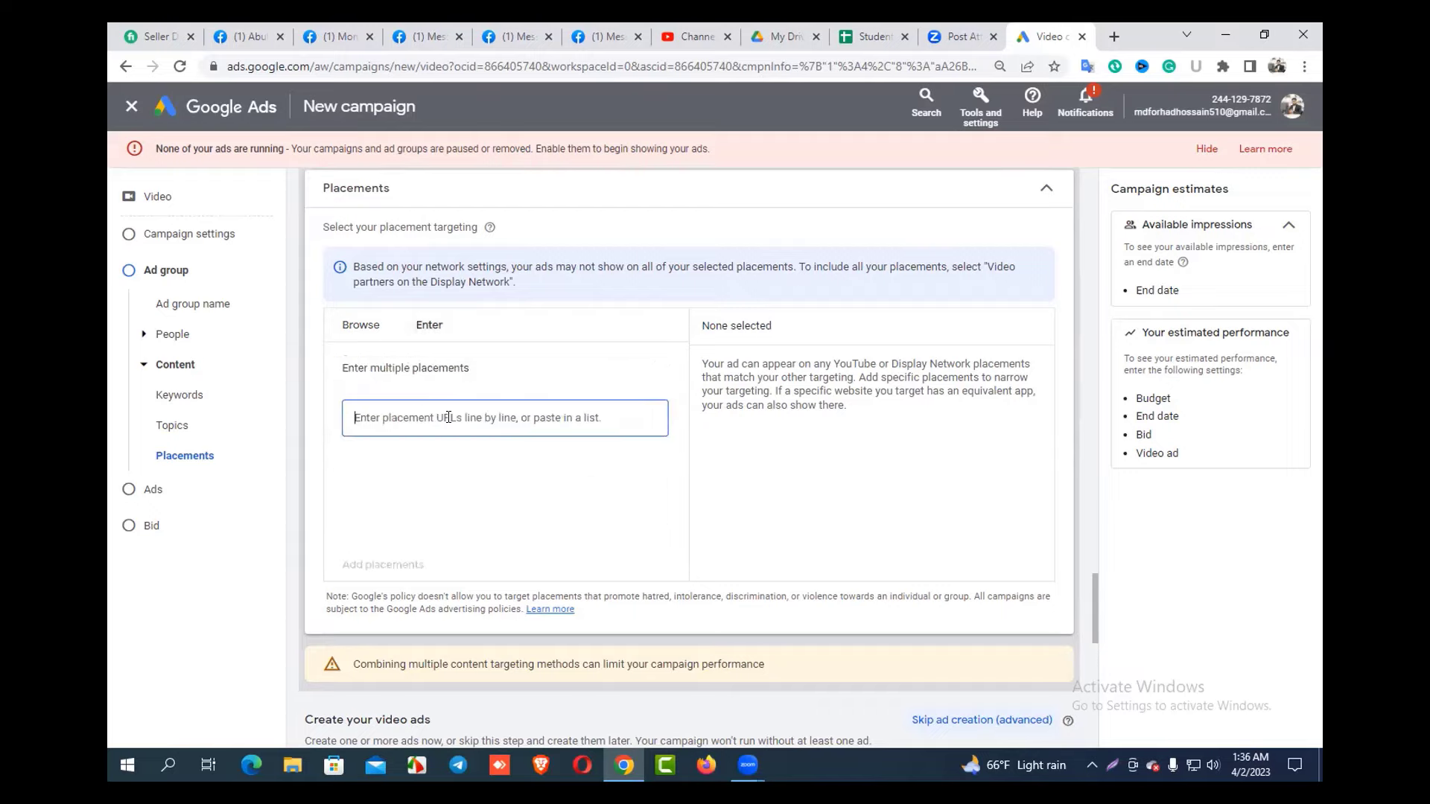
click(361, 324)
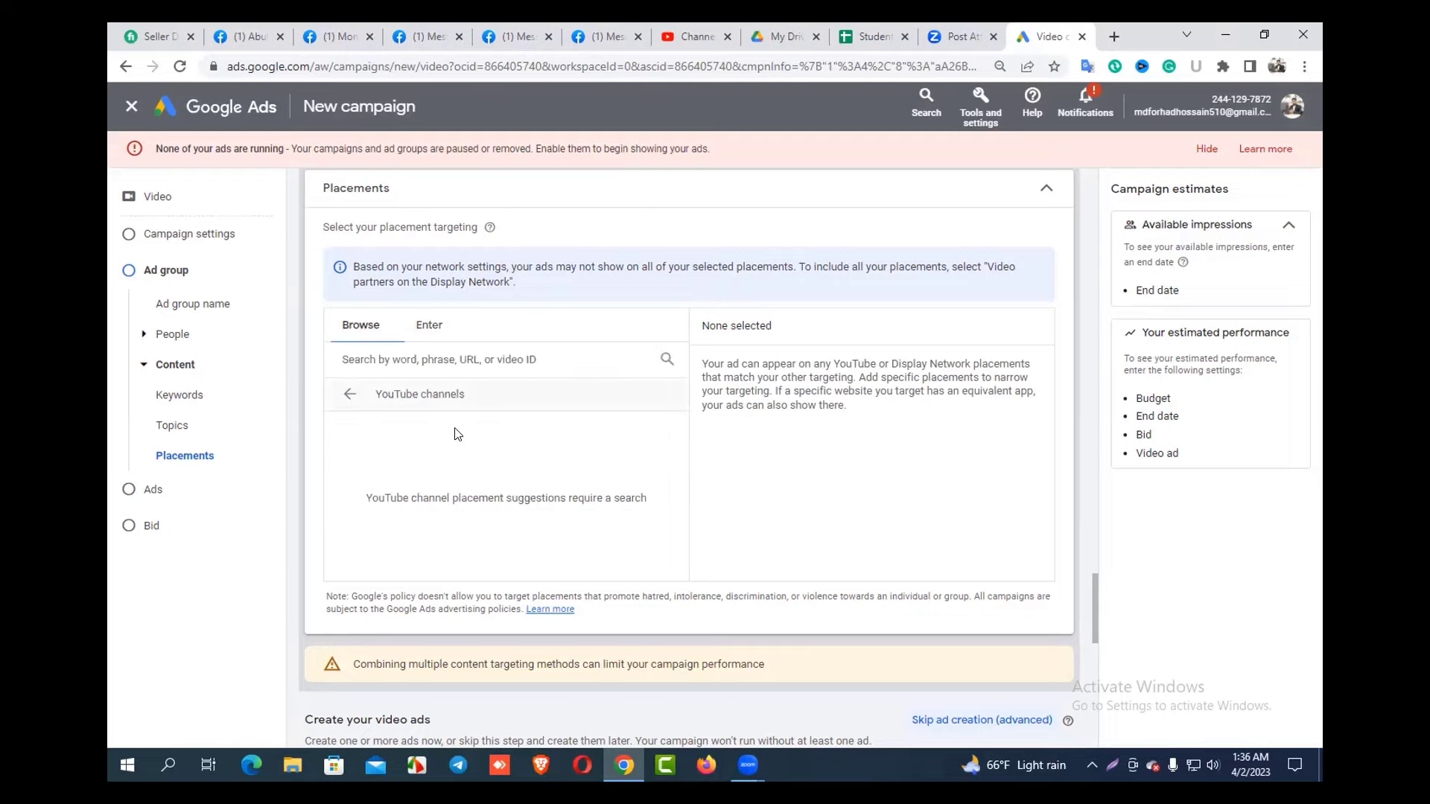
click(345, 395)
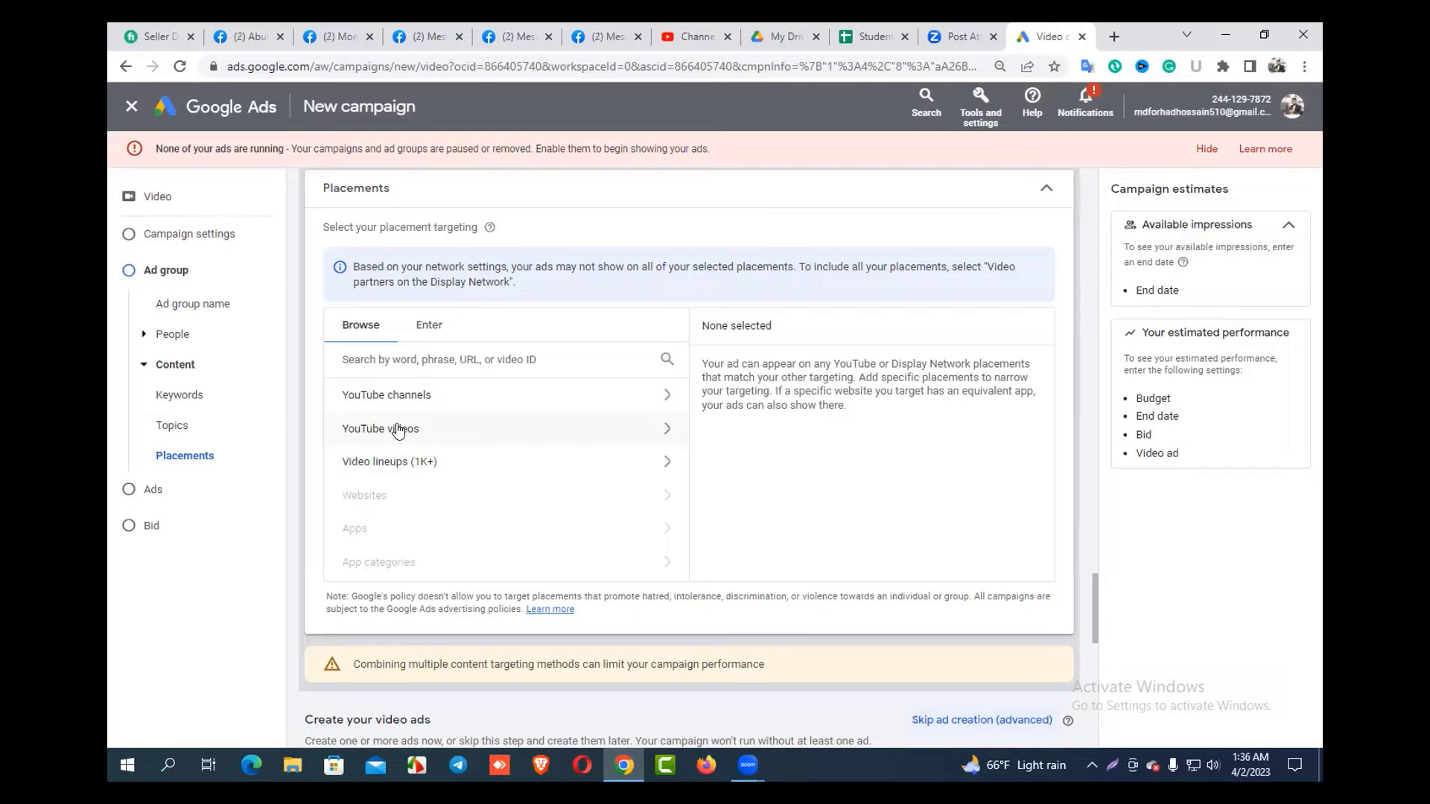
click(399, 429)
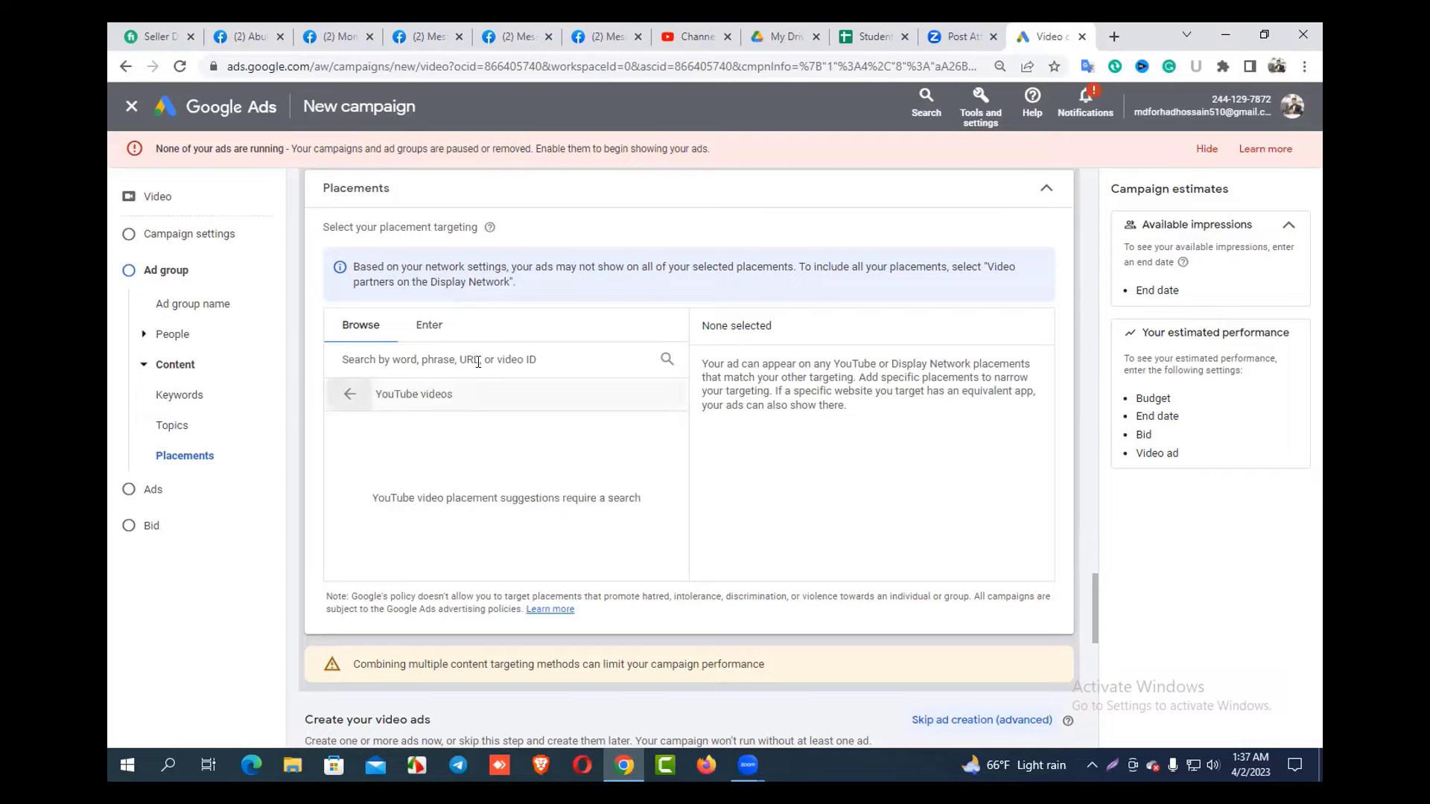
click(334, 406)
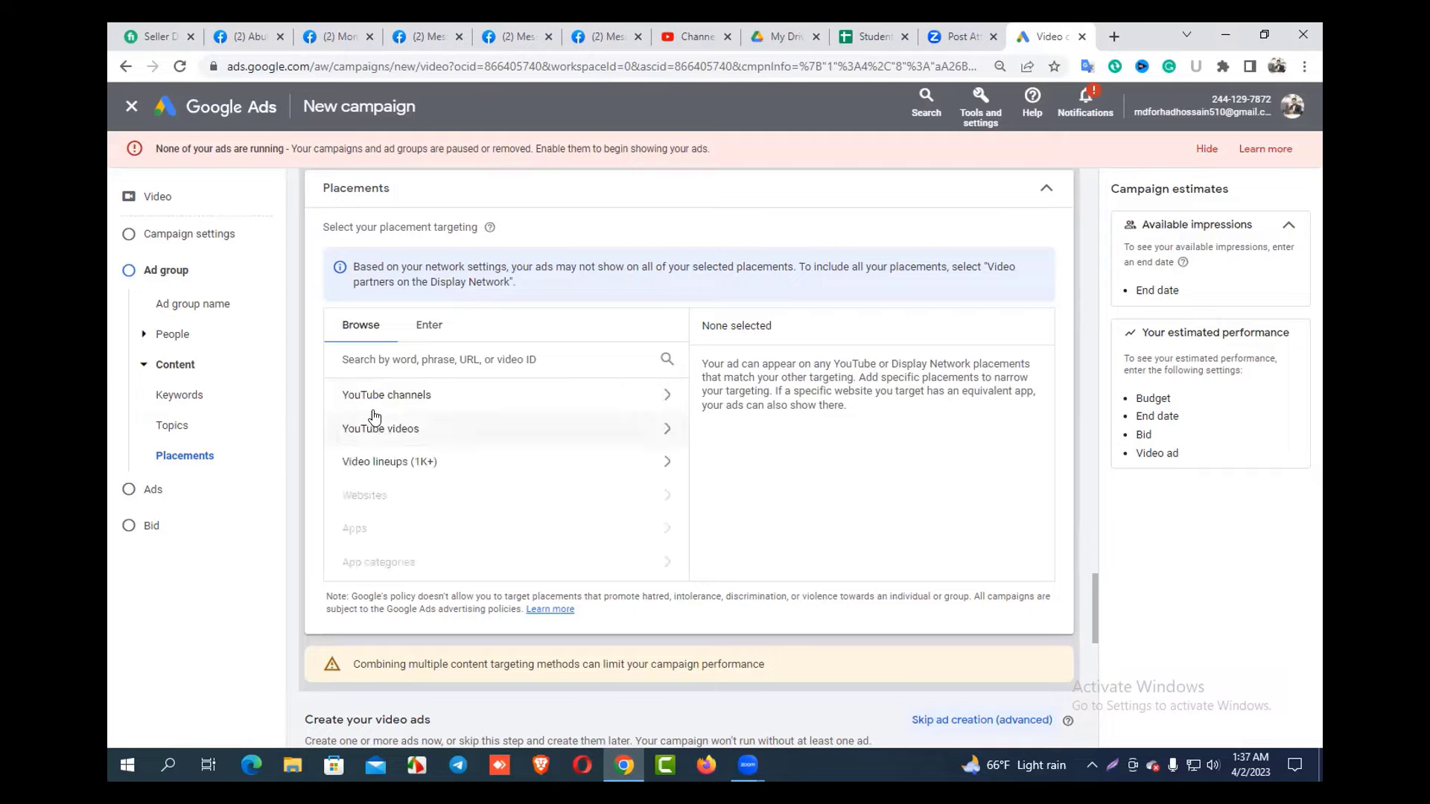
- Open YouTube in a new browser tab and copy the URL of the Channel 24 video about the Bogura judge's daughter
scroll(507, 439, down, 3)
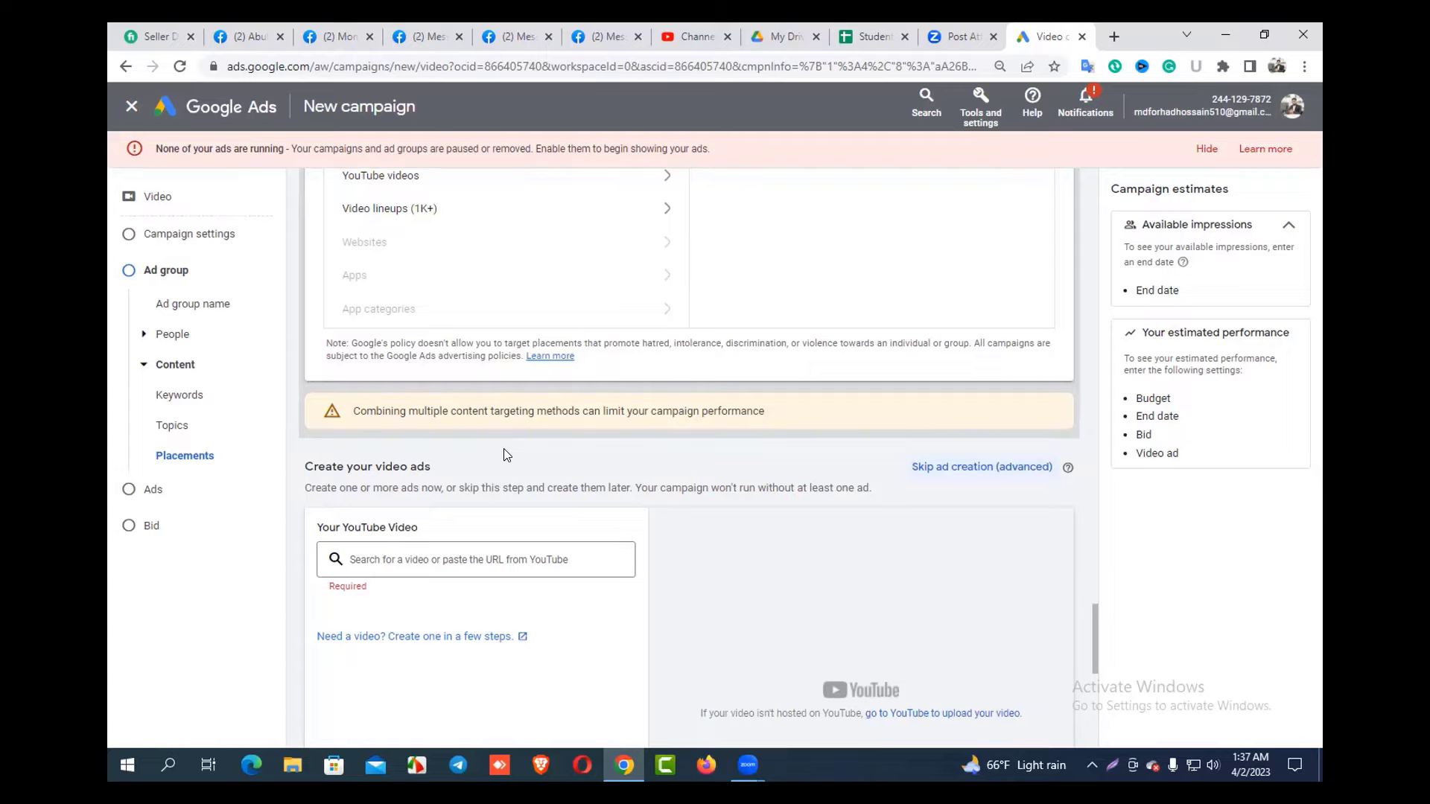
scroll(504, 454, down, 3)
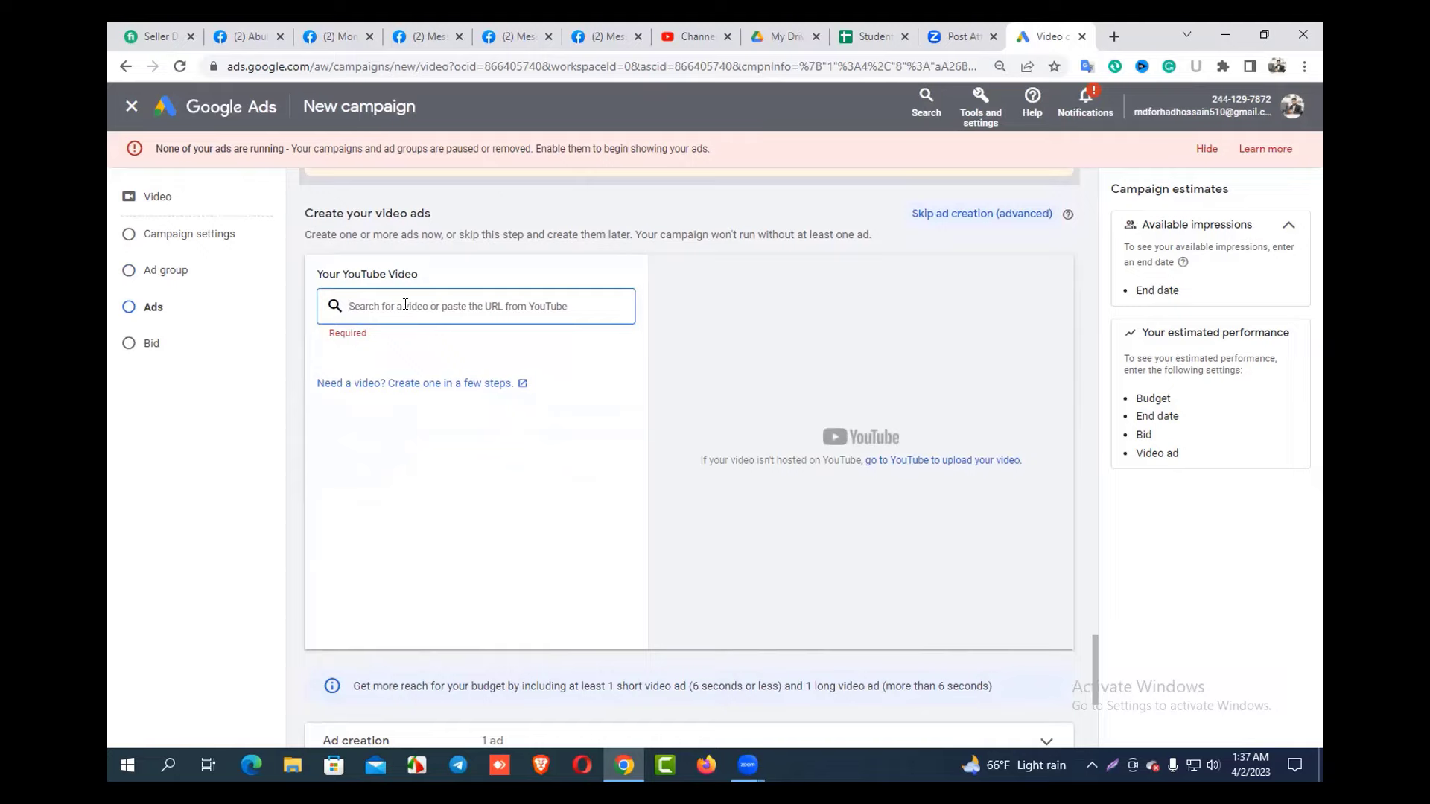
click(688, 24)
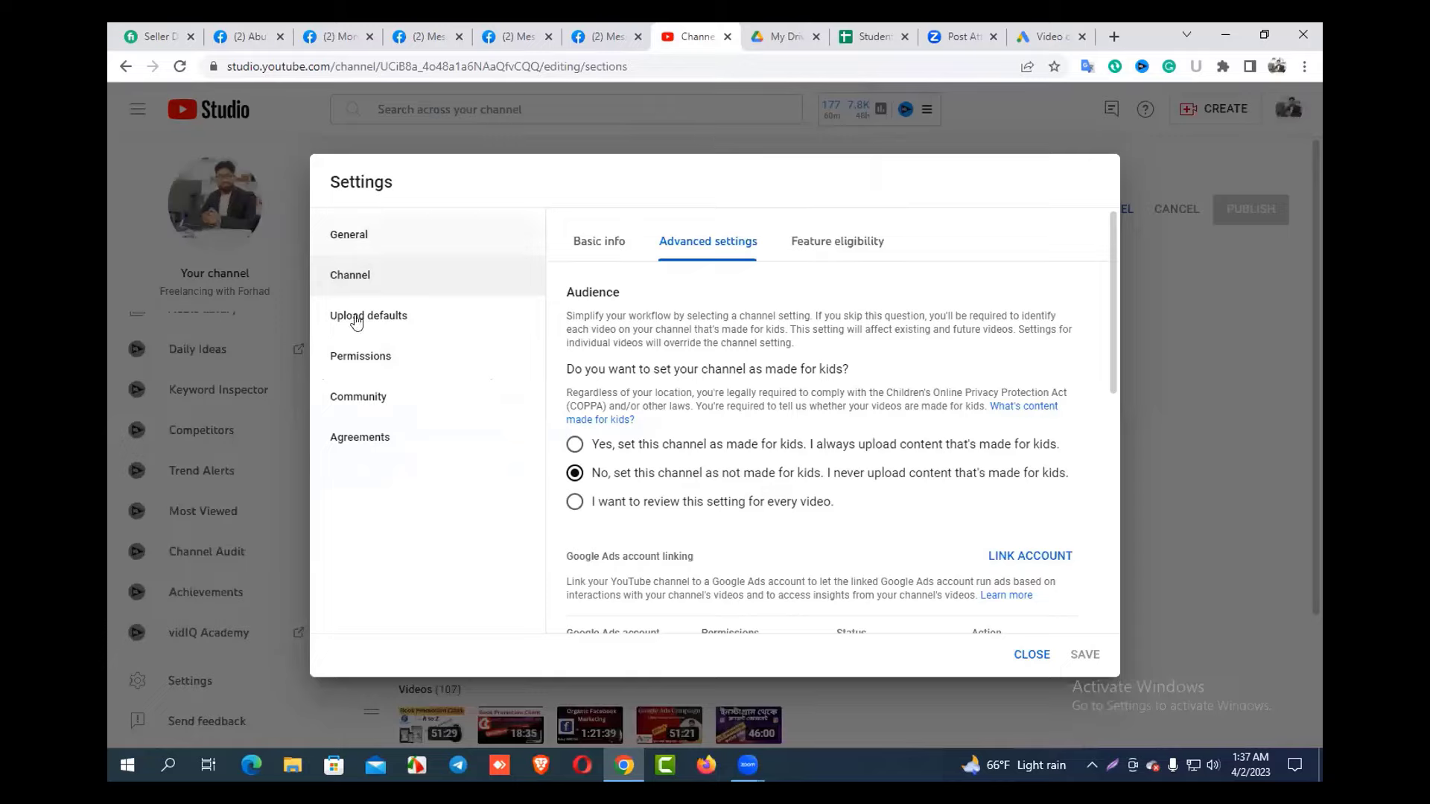
click(1113, 38)
click(571, 447)
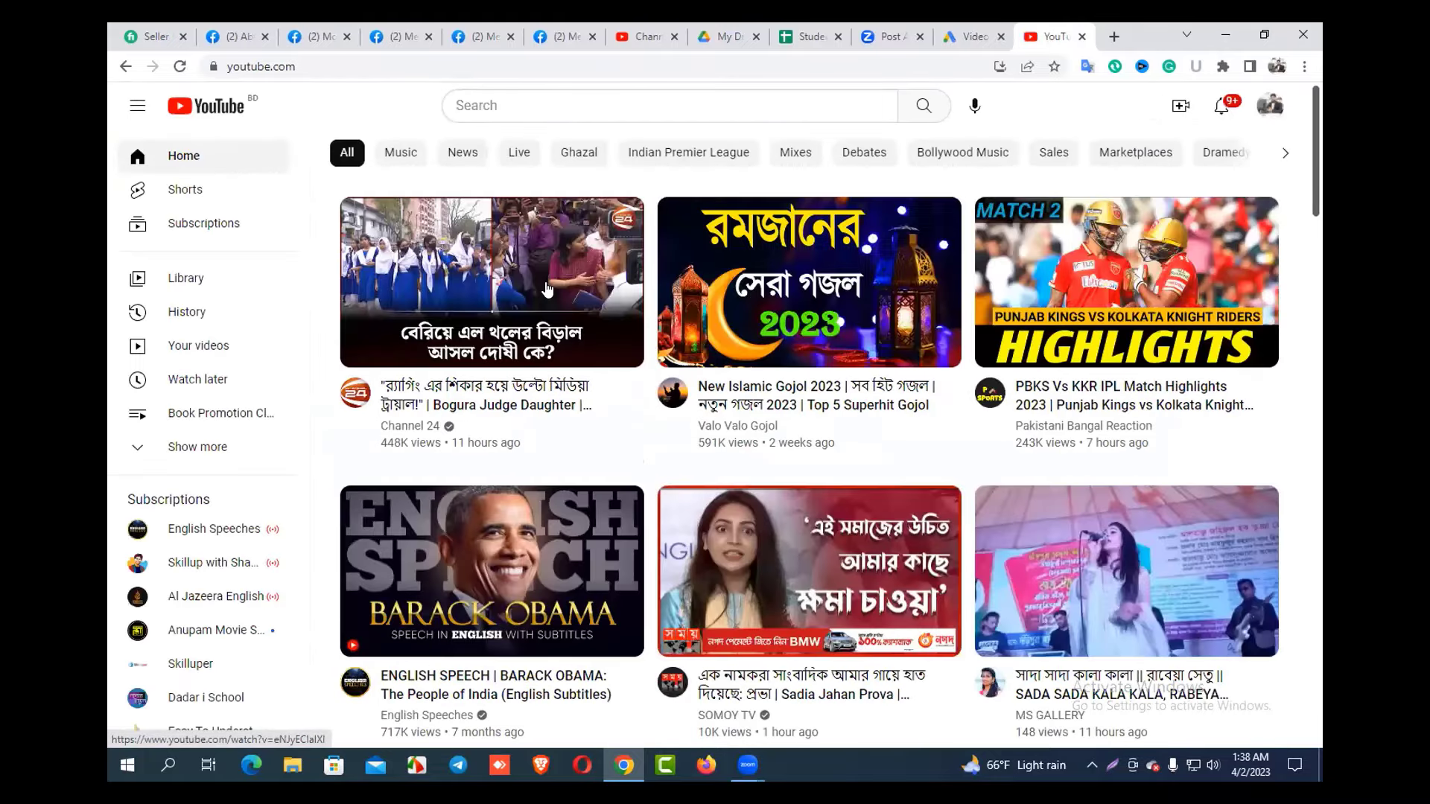
click(547, 289)
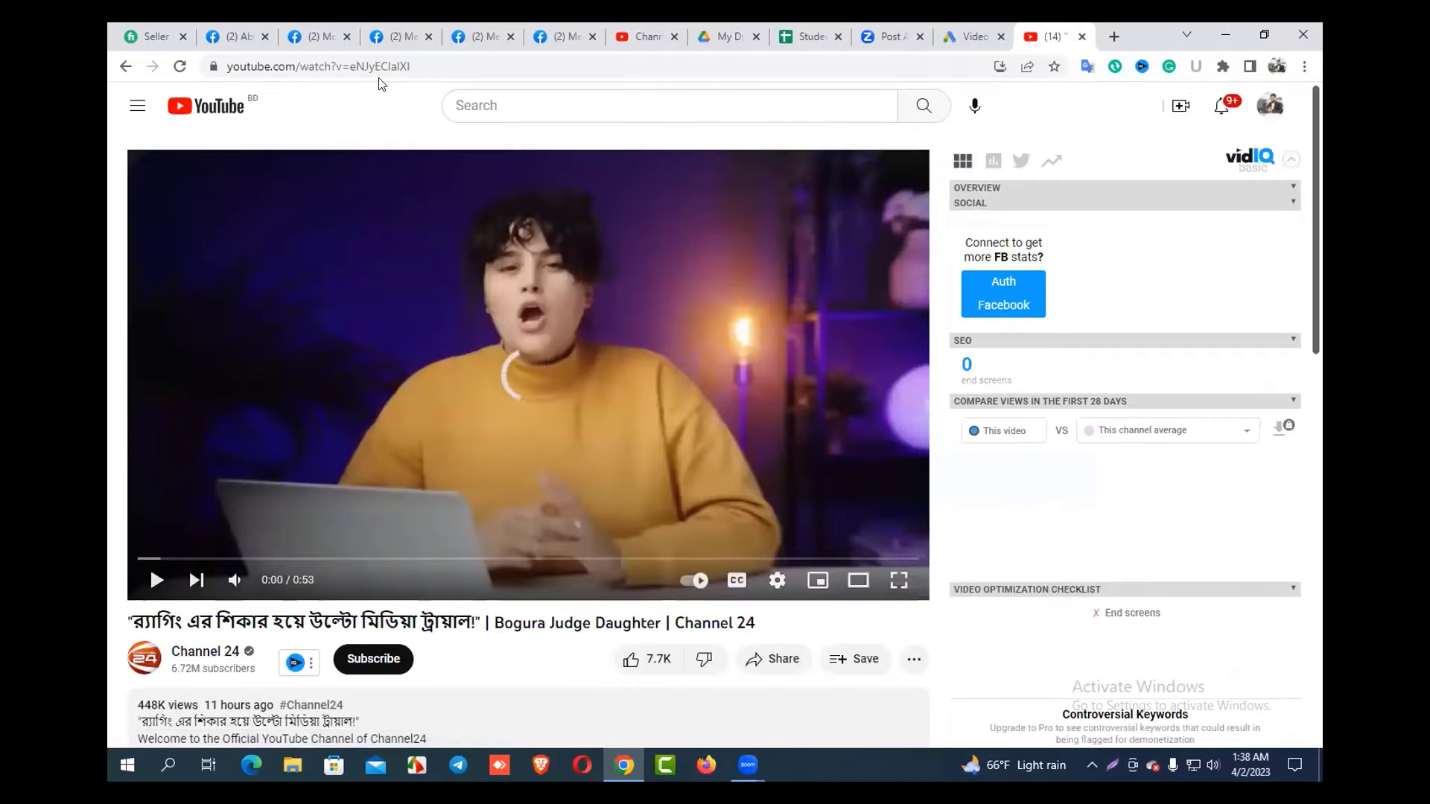
click(376, 71)
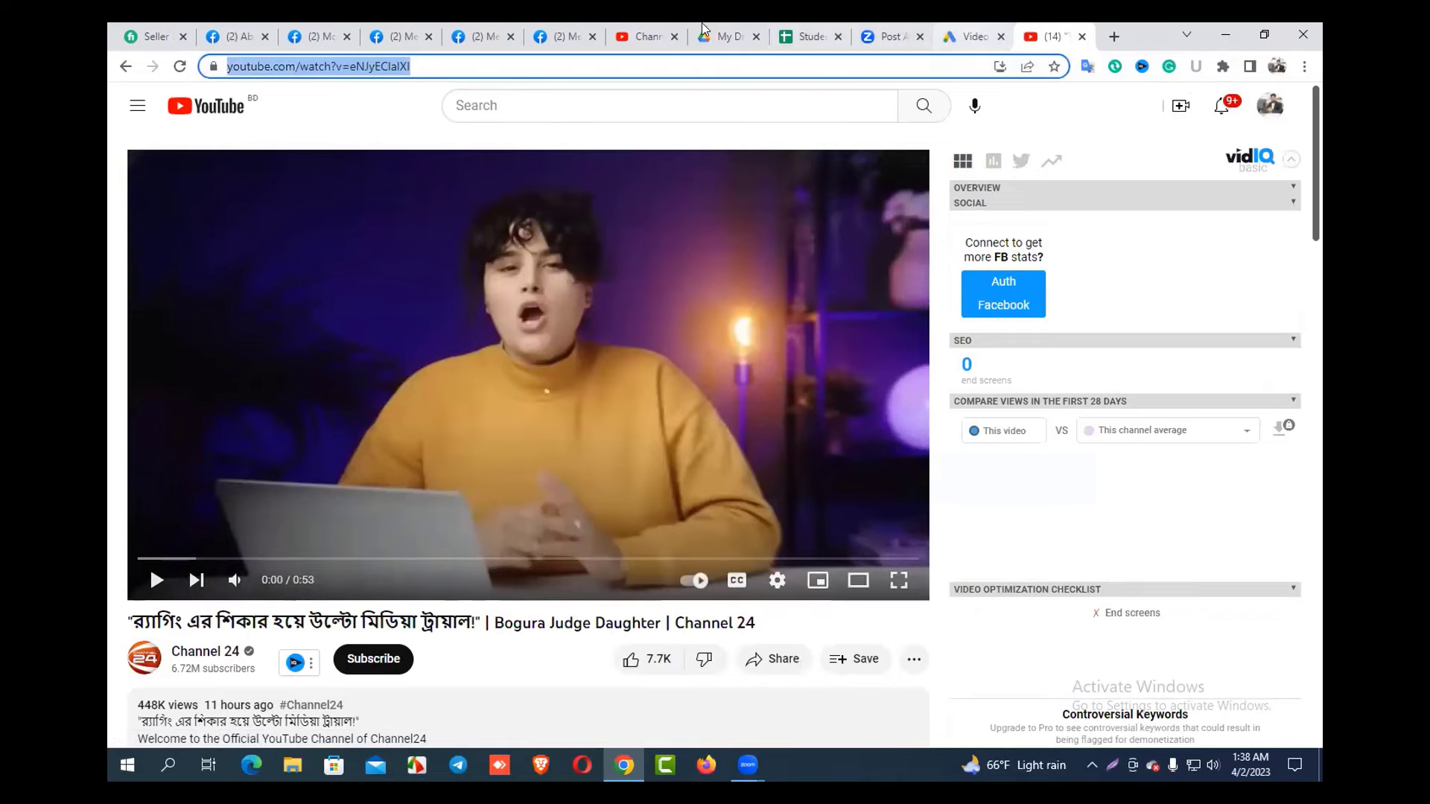
- Switch back to the Google Ads campaign, set the copied YouTube link as the ad's video, and review the ad fields
click(968, 36)
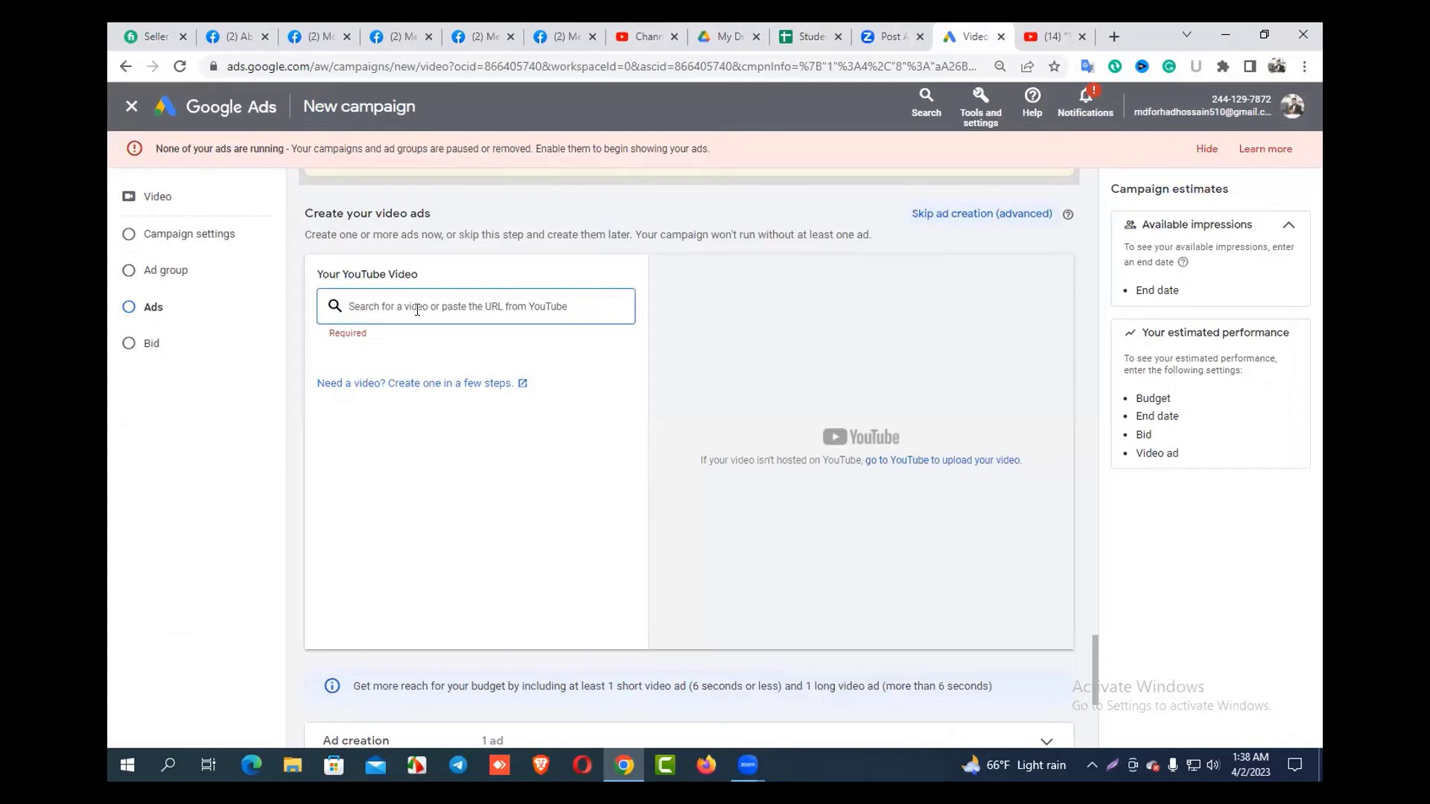
key(ctrl+v)
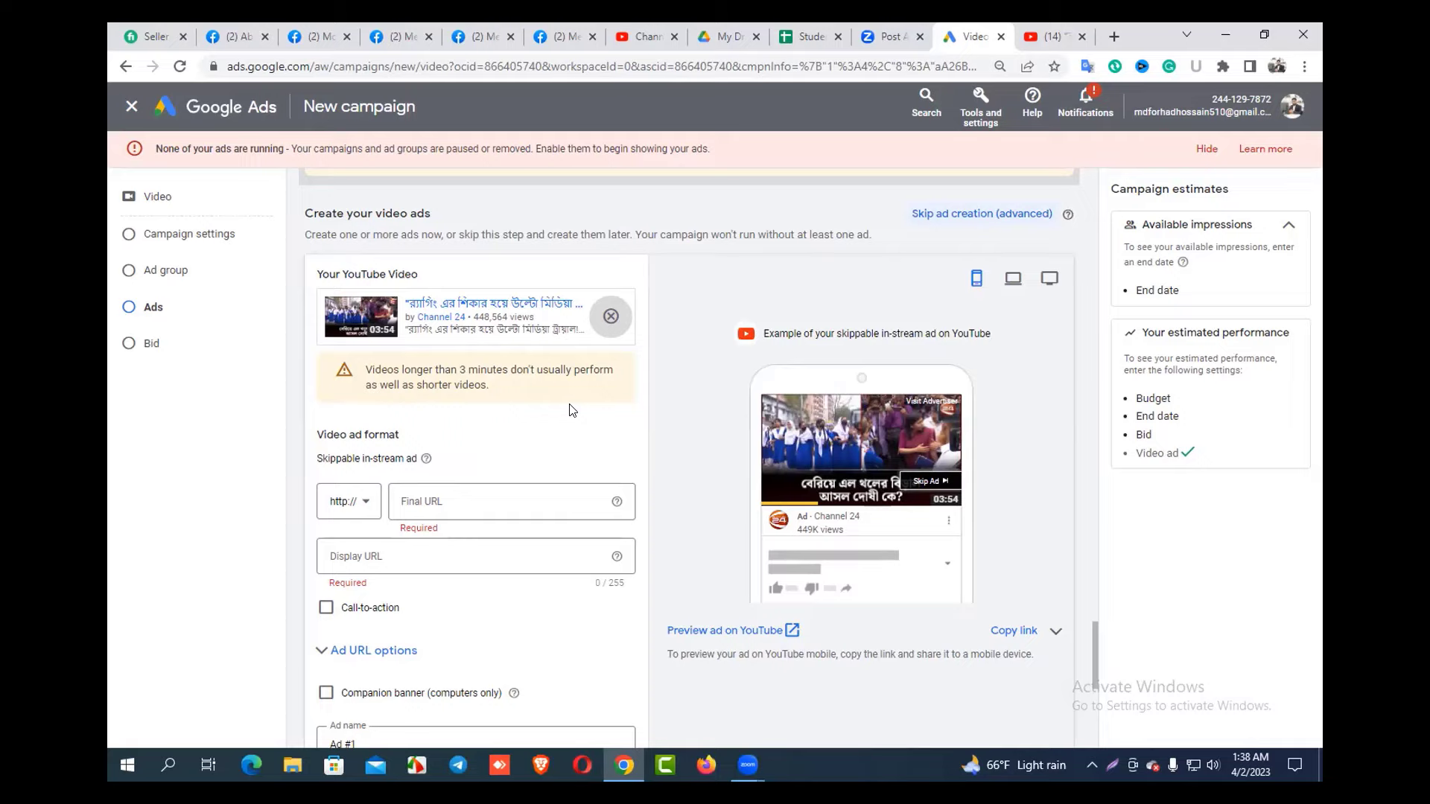
scroll(570, 409, down, 3)
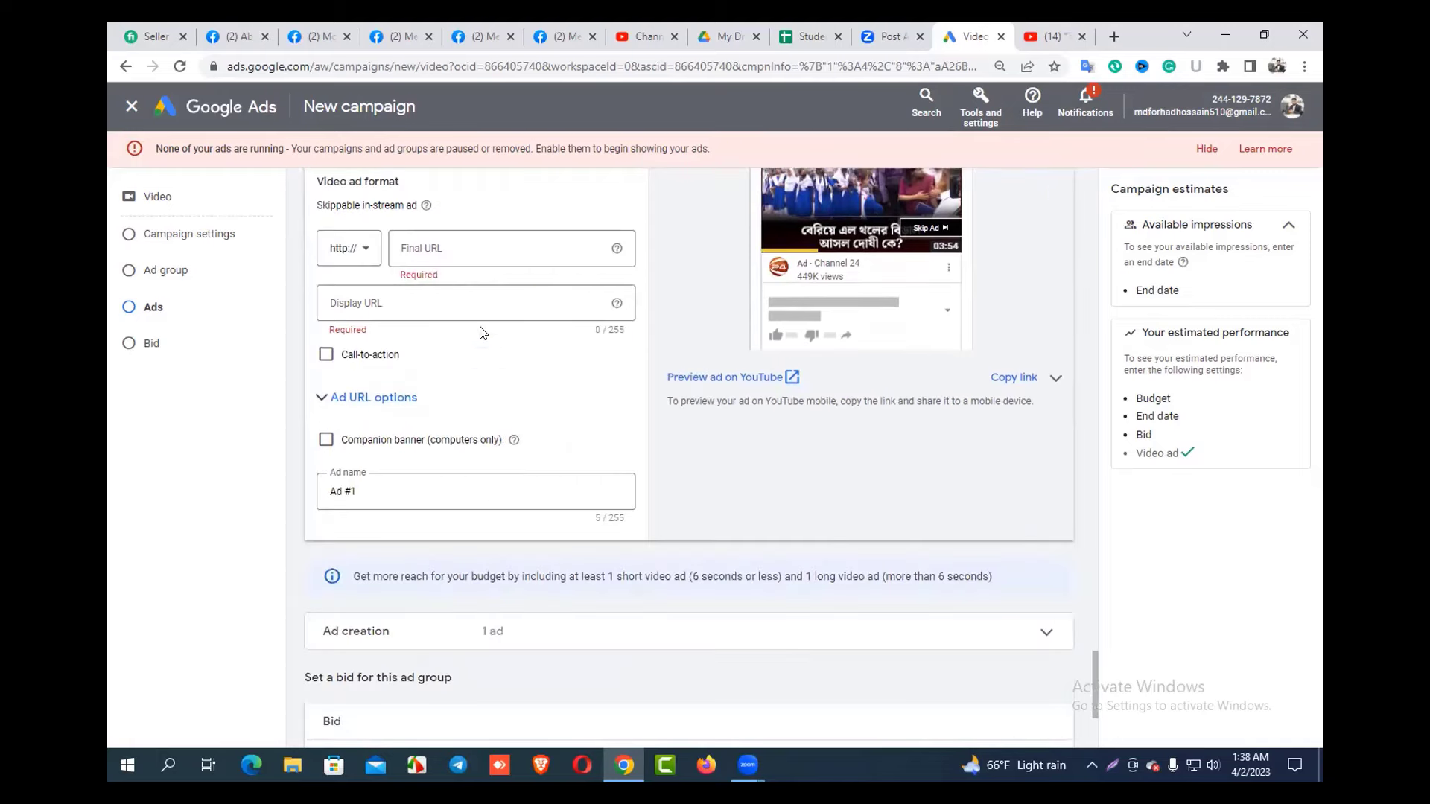
scroll(549, 447, up, 10)
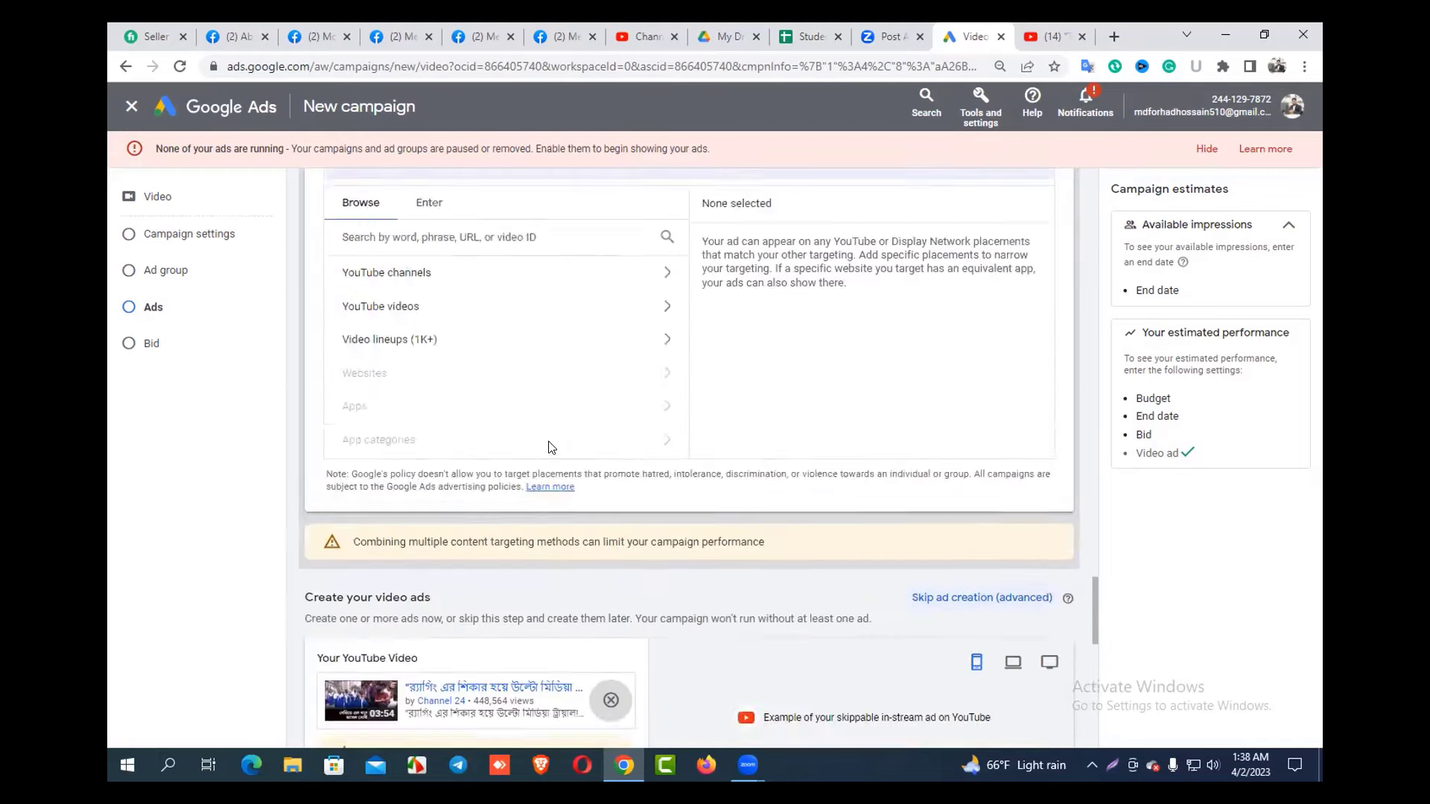